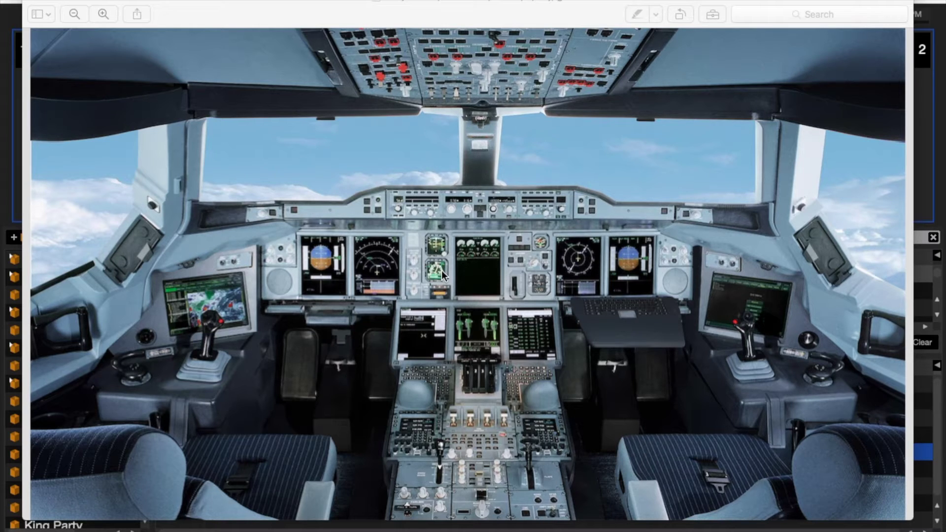
Close the cockpit image and preview A Little Bit of Love on deck 1, returning to the start of the track
key("super+w")
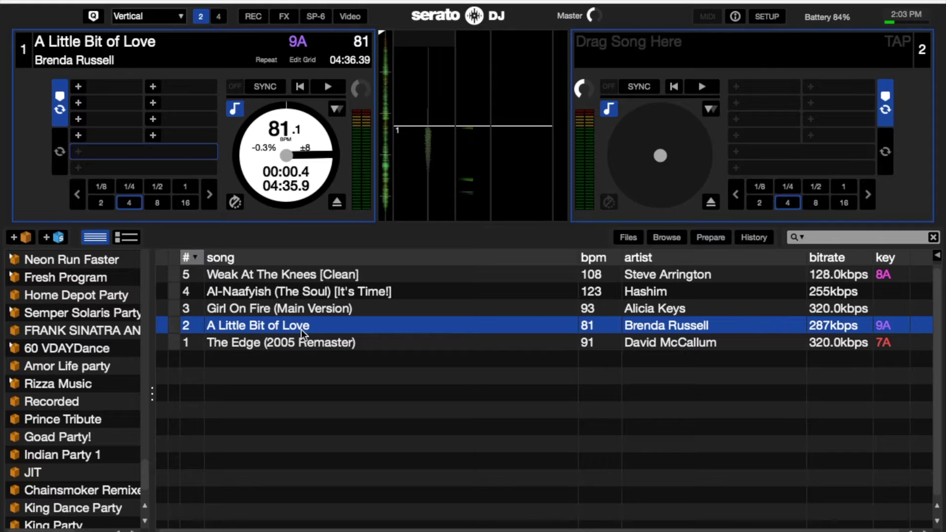
key("w")
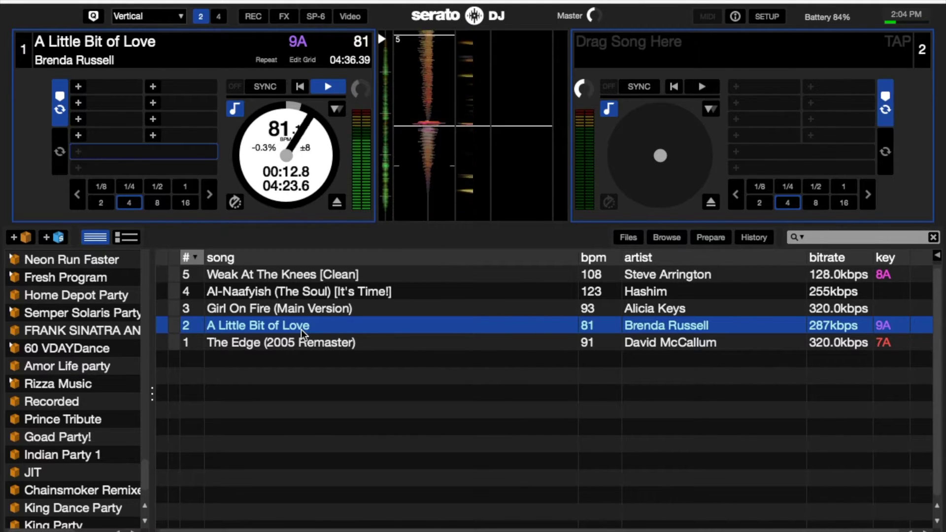
key("space")
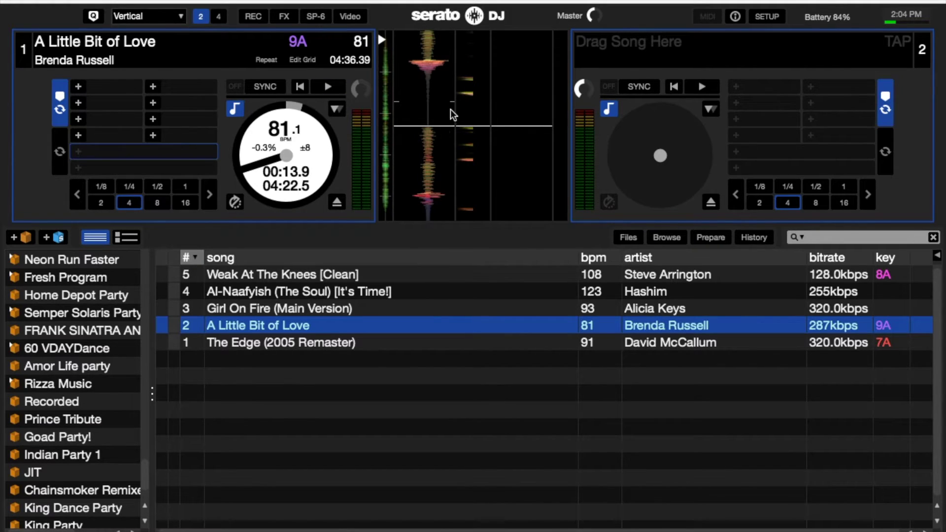
left_click(387, 35)
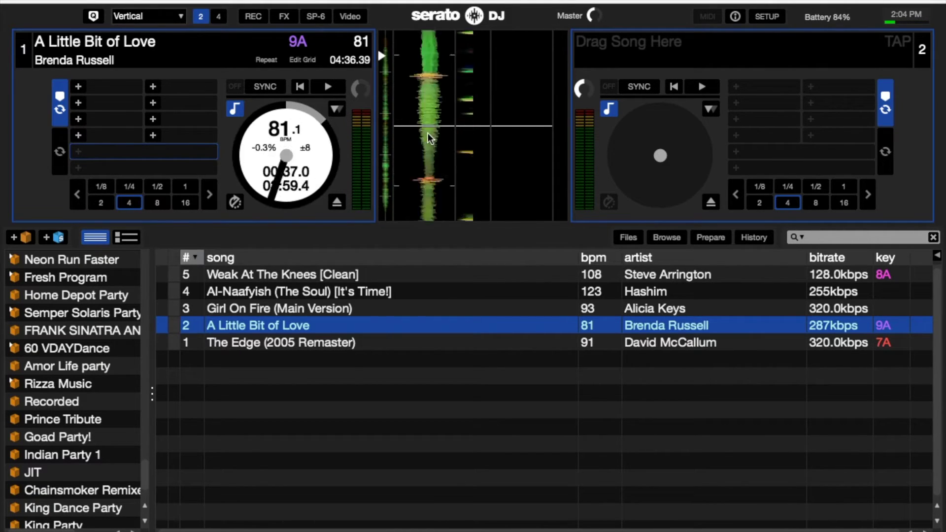
left_click_drag(437, 195, 442, 118)
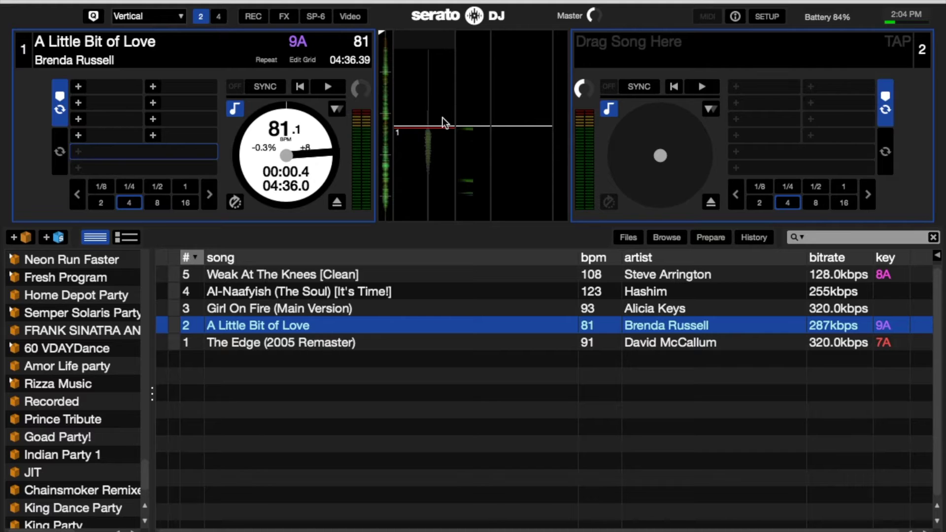
Play A Little Bit of Love up to its first strong downbeat and park the playhead exactly on it at about 00:12.7
key("w")
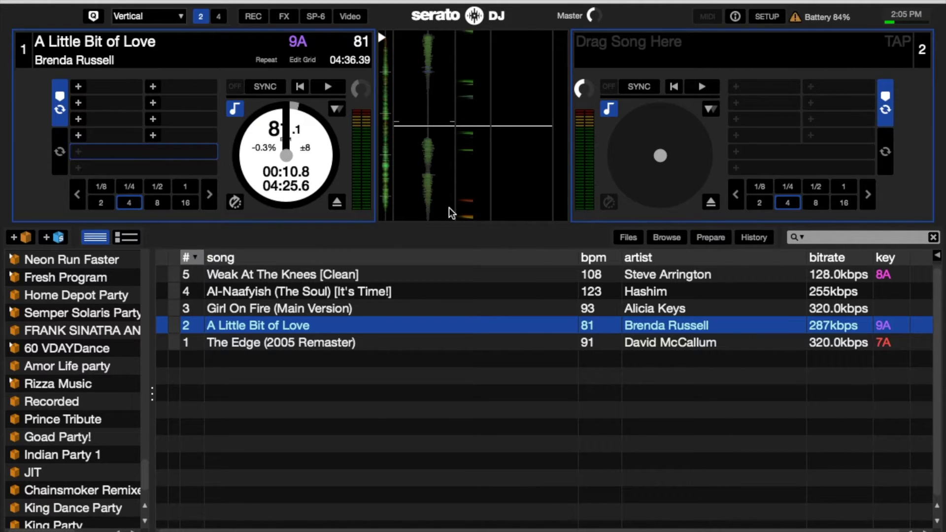
key("w")
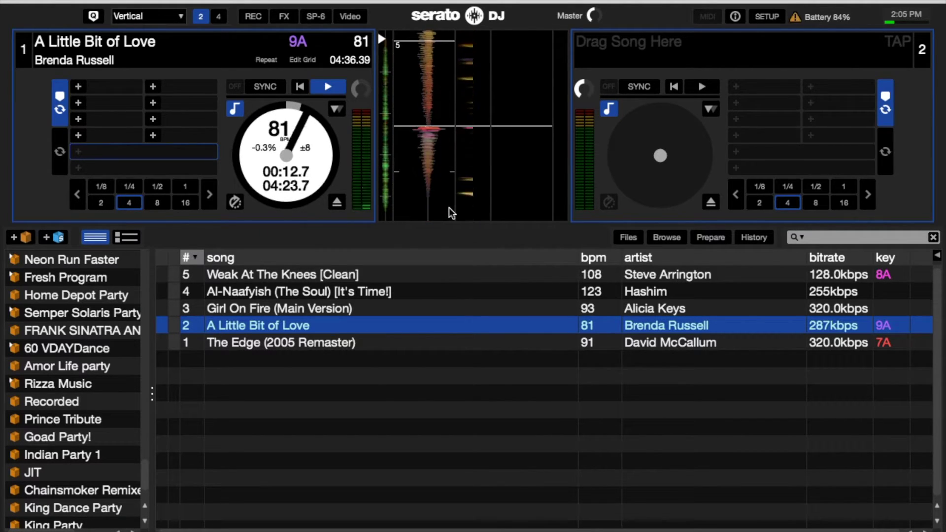
key("w")
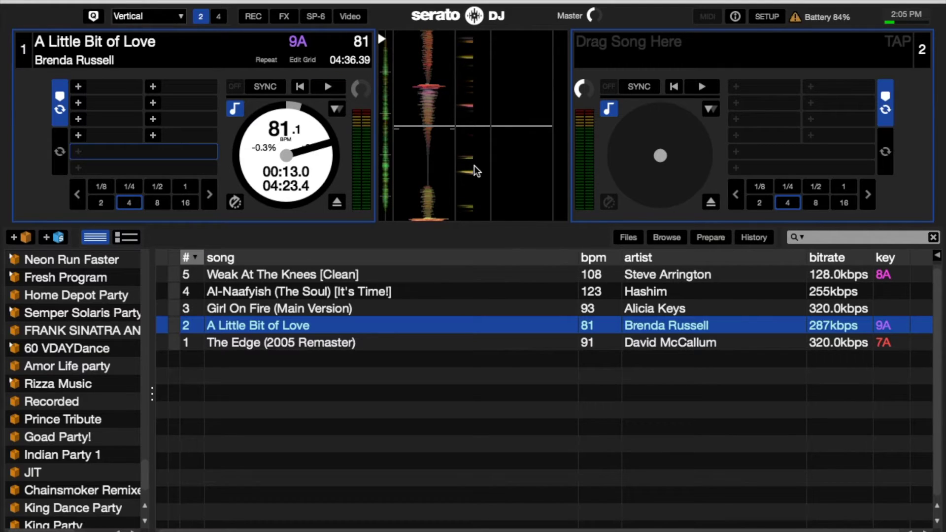
left_click_drag(426, 121, 424, 166)
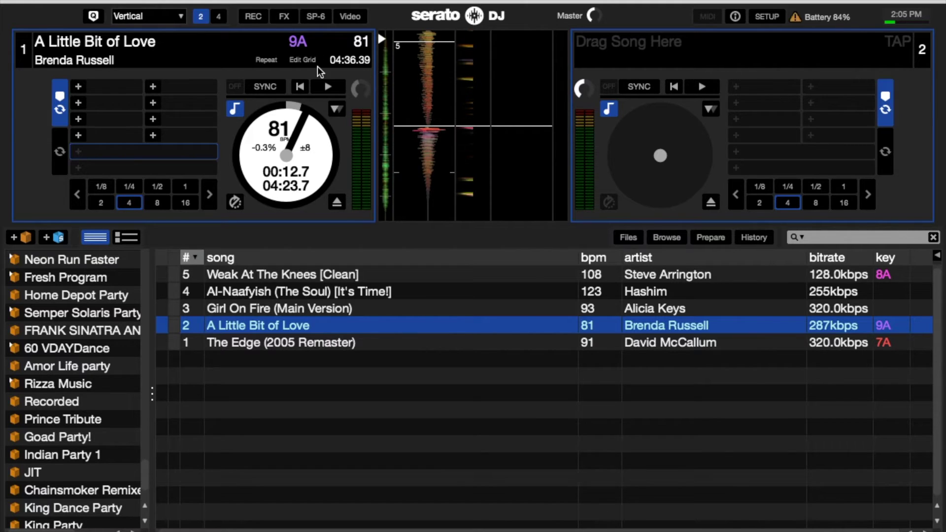
Clear the track's existing beatgrid, set a new downbeat marker at 00:12.7 and save the grid
left_click(306, 62)
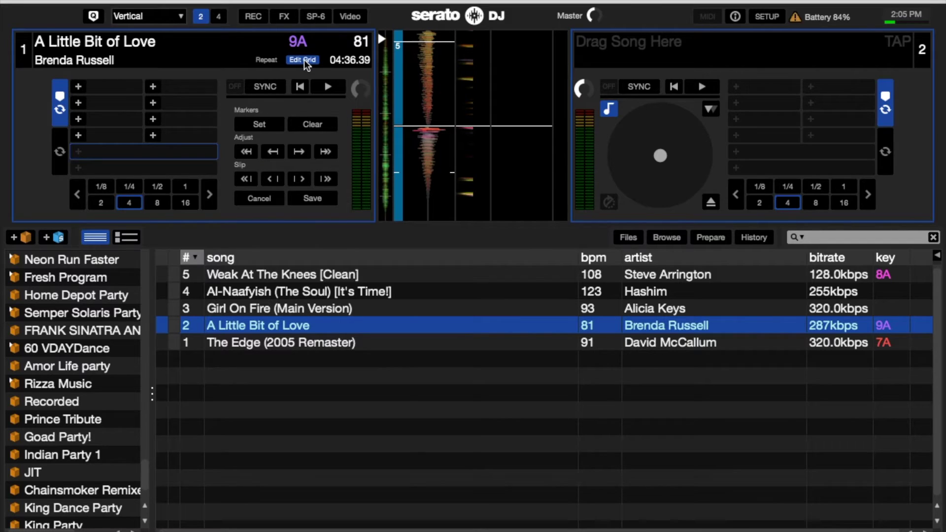
left_click(310, 124)
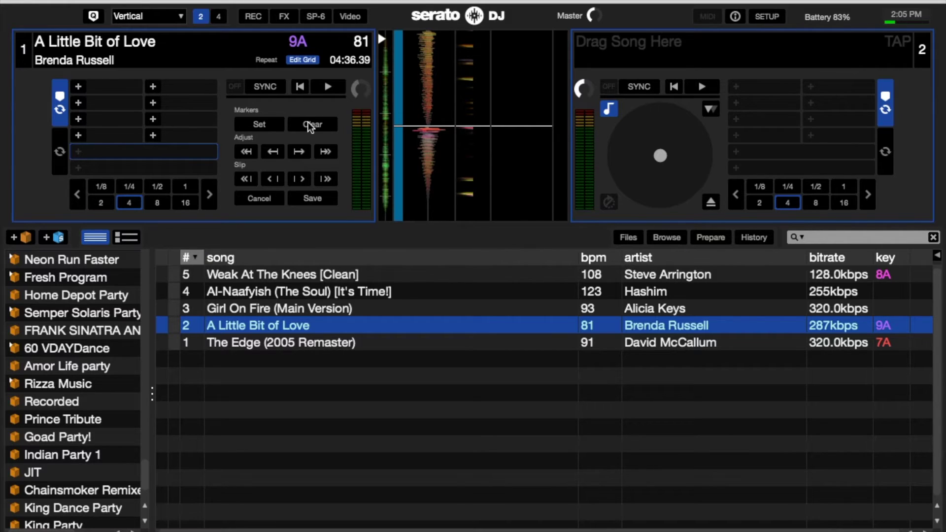
left_click(268, 123)
left_click(320, 128)
left_click(313, 198)
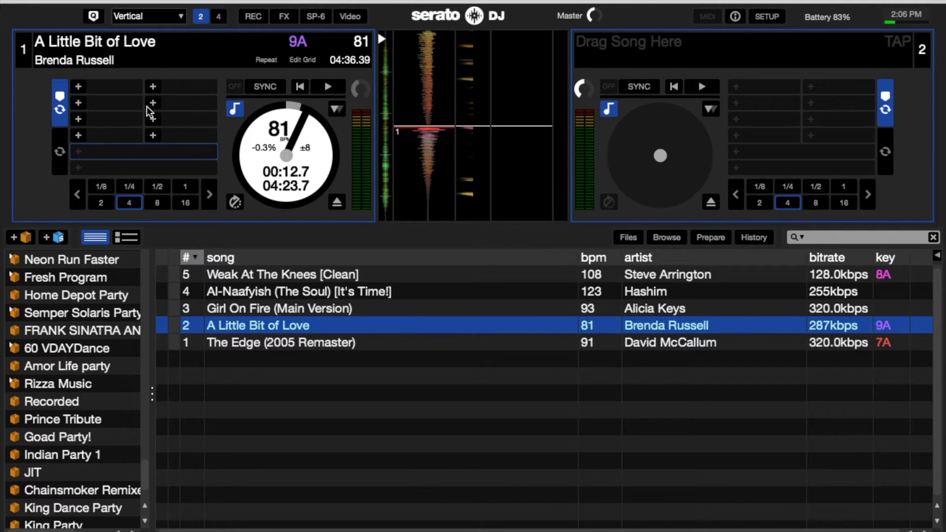
Store the first cue point on the downbeat at 00:12.7, audition it and name it "Intro"
left_click(79, 86)
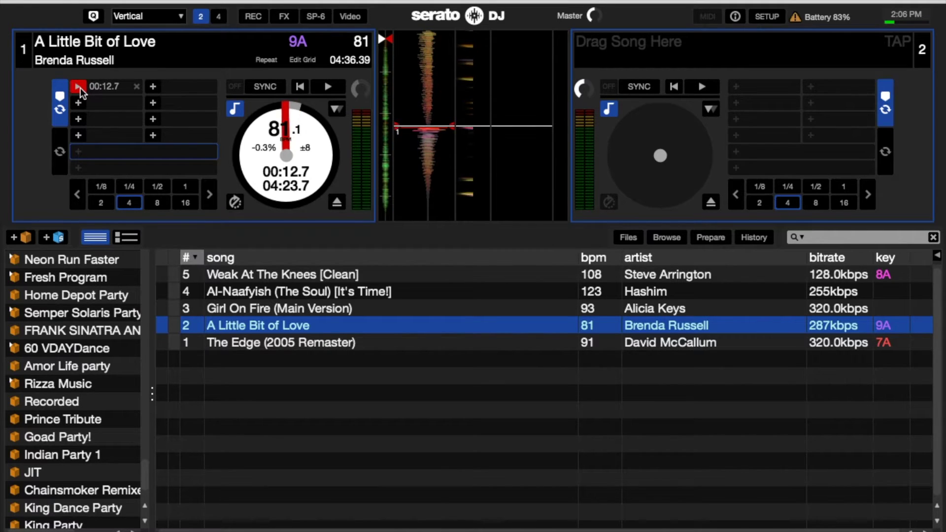
left_click(81, 87)
left_click(79, 87)
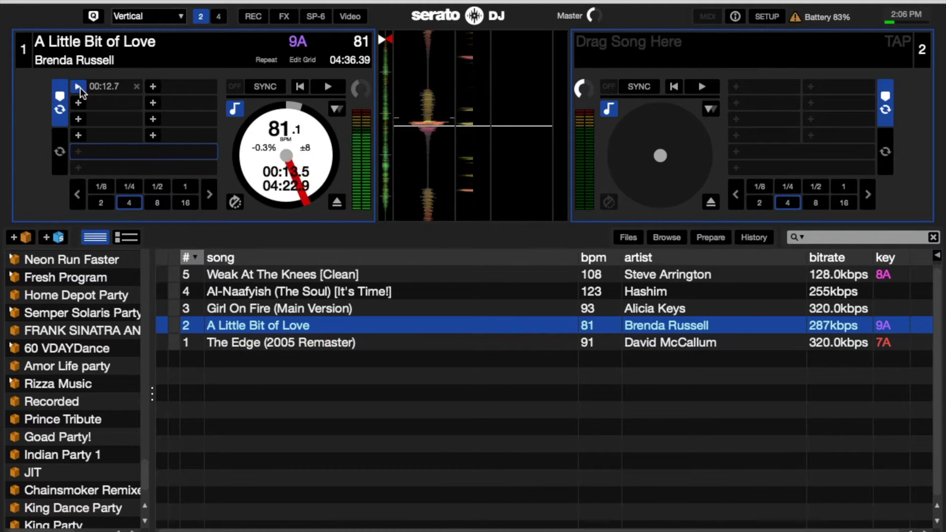
left_click(80, 87)
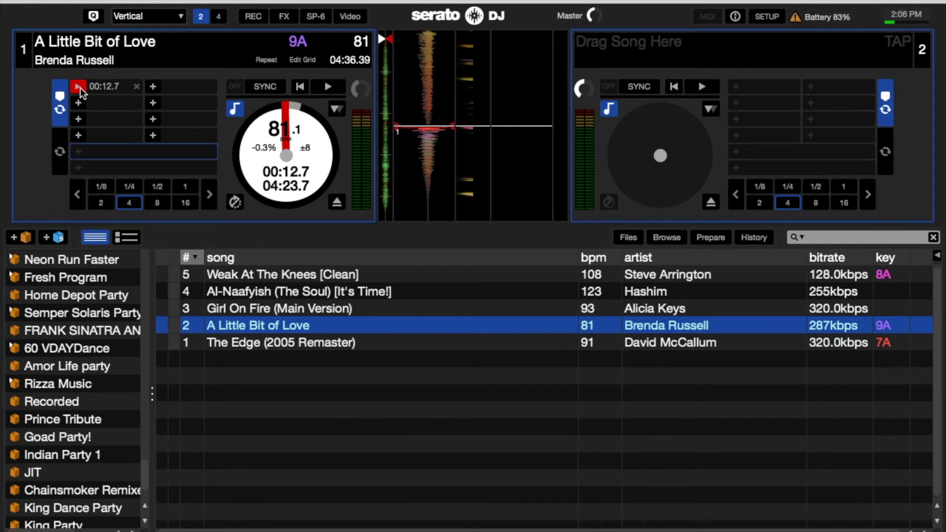
left_click(79, 87)
left_click(109, 91)
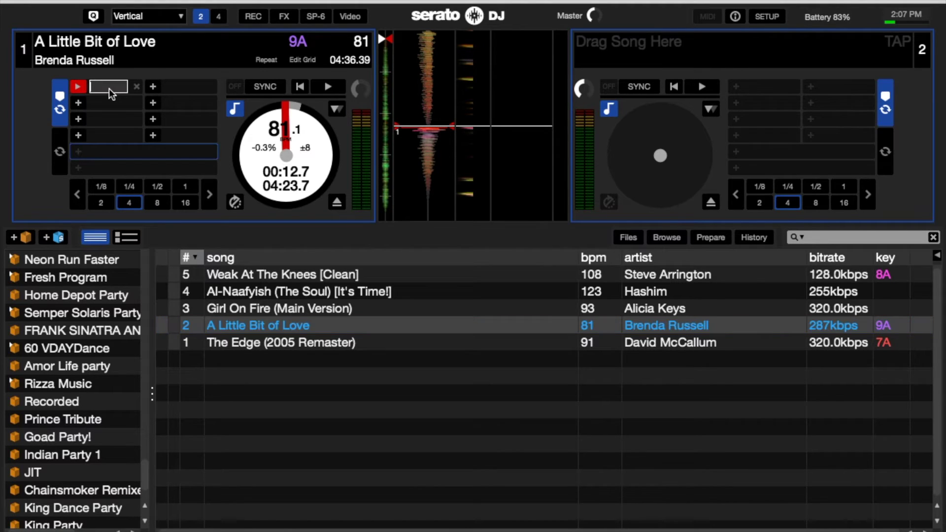
type("Intro")
Play ahead to bar 3 to compare its grid line with the beat, and return to the Intro cue point
key("w")
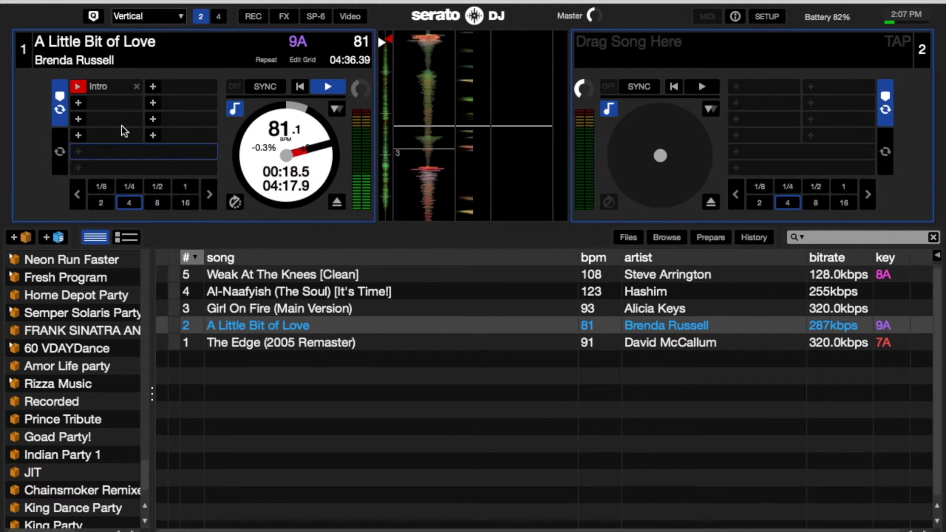
key("w")
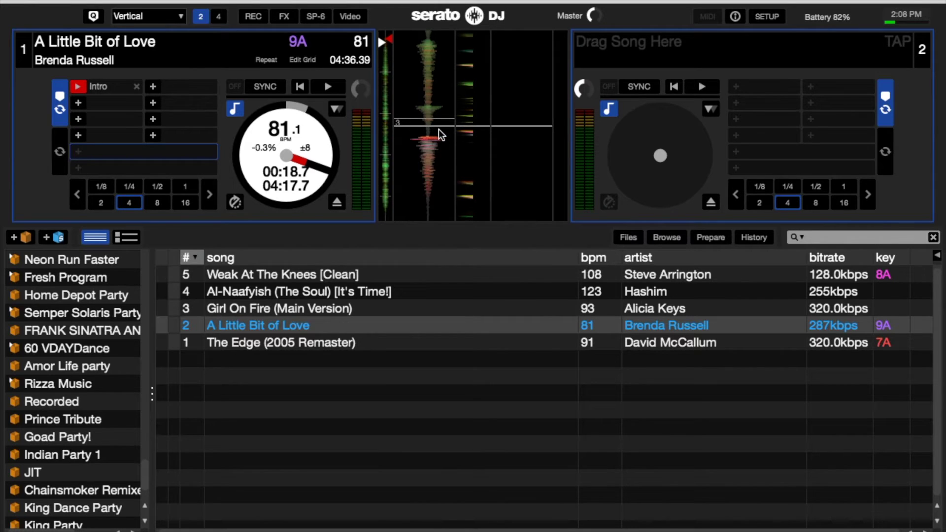
mouse_move(440, 140)
left_mouse_down()
mouse_move(441, 131)
mouse_move(438, 149)
left_mouse_up()
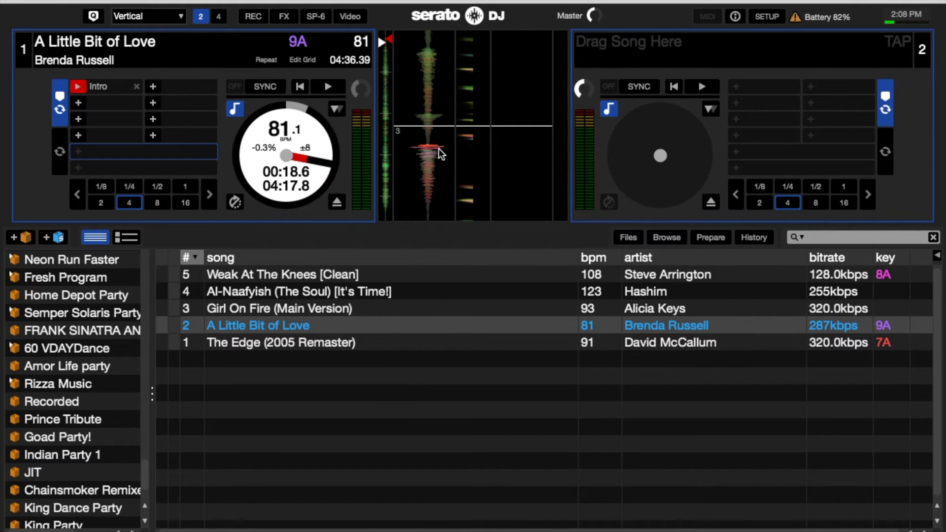
key("1")
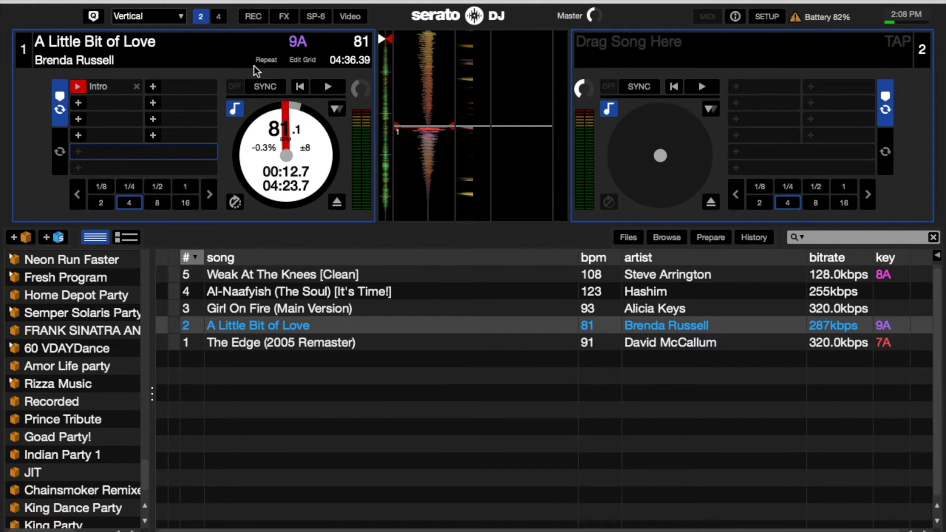
Edit the beatgrid from the Intro cue, aligning the bar 2 line with the downbeat peak in the waveform
left_click(302, 61)
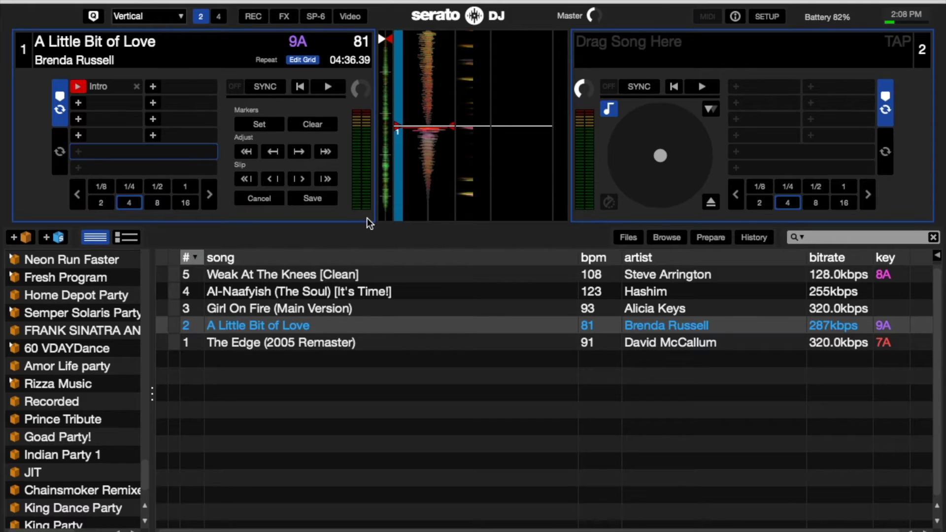
key("w")
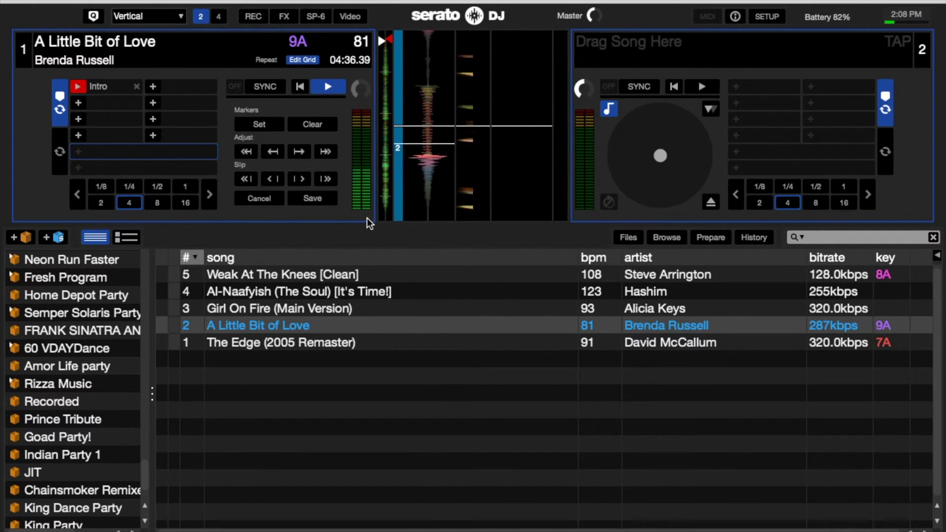
key("w")
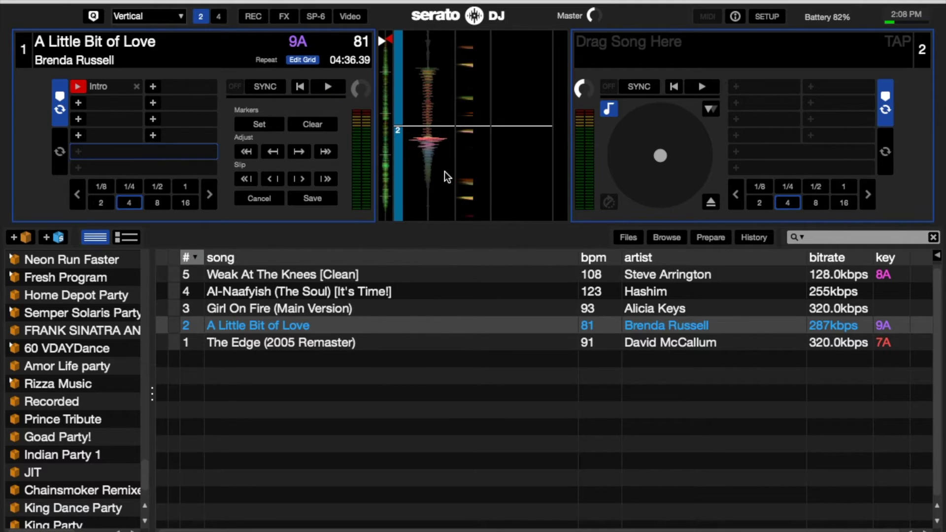
left_click_drag(444, 171, 444, 163)
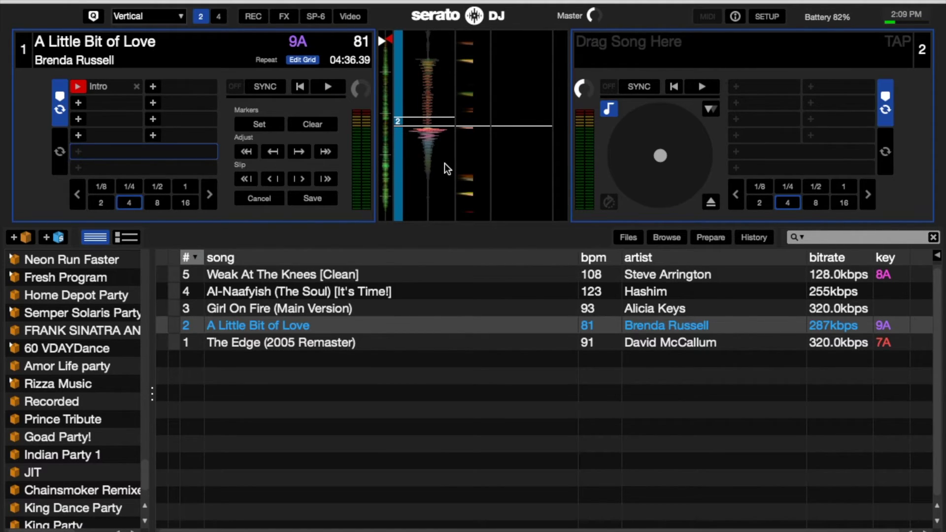
key("alt+shift+s")
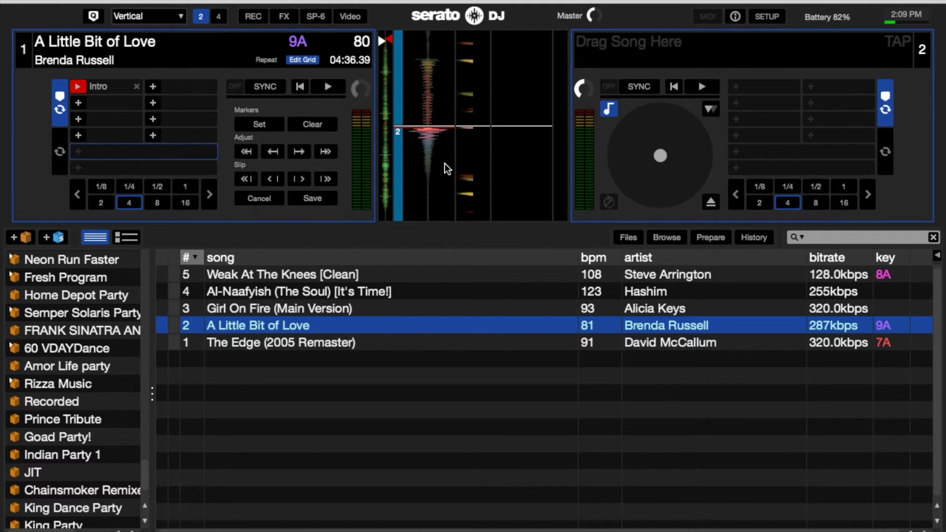
Play on through bars 3 to 5, stopping to compare each grid line with the downbeat peaks in the waveform
key("space")
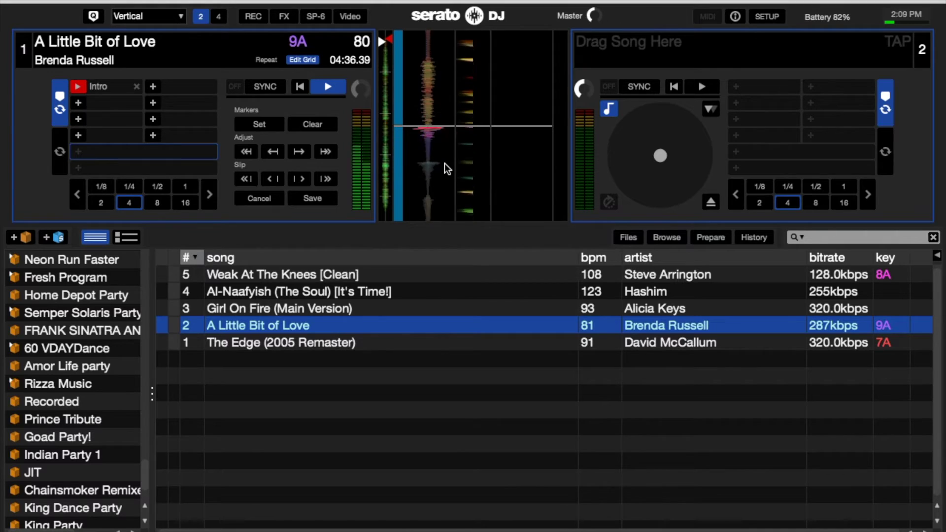
key("space")
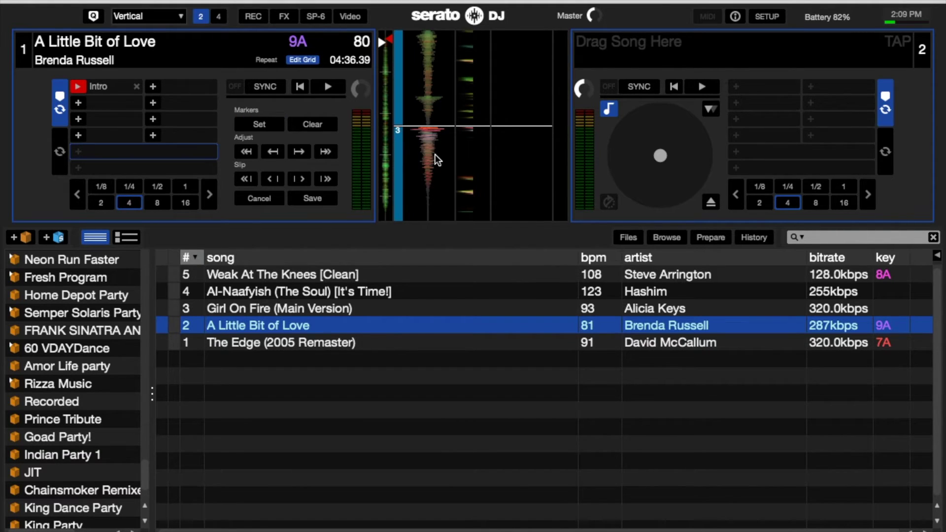
key("space")
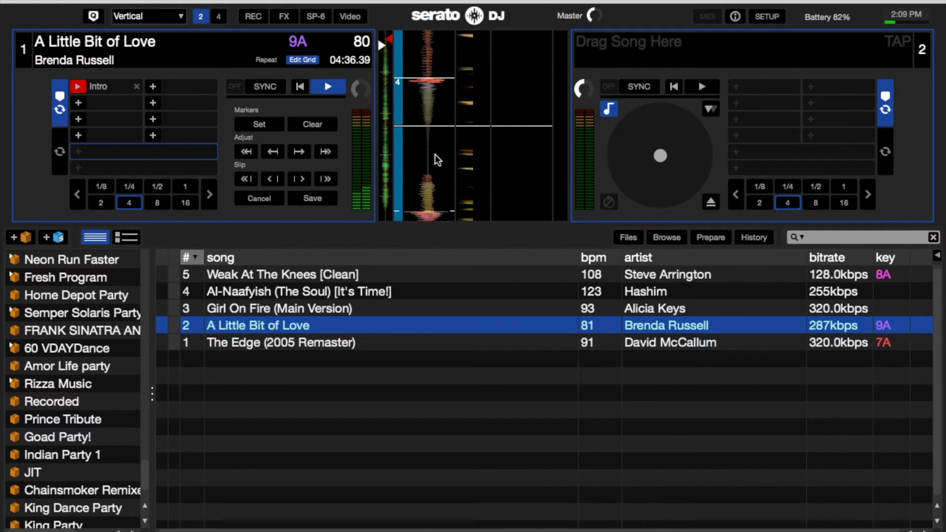
key("space")
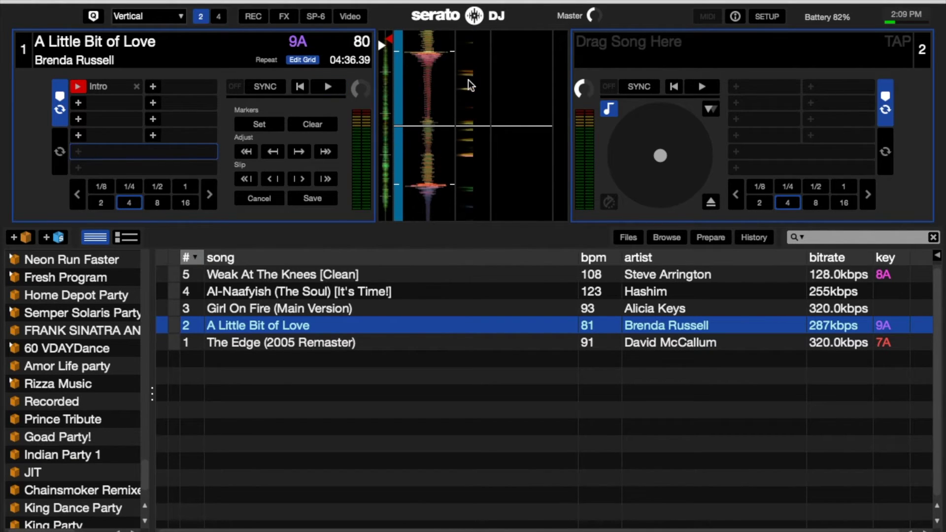
scroll(439, 138, "up", 3)
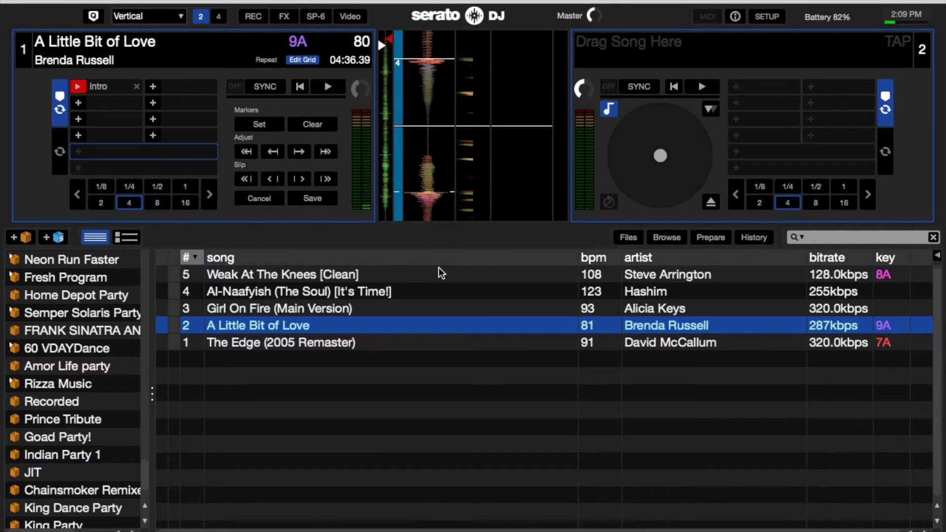
left_click_drag(442, 166, 441, 199)
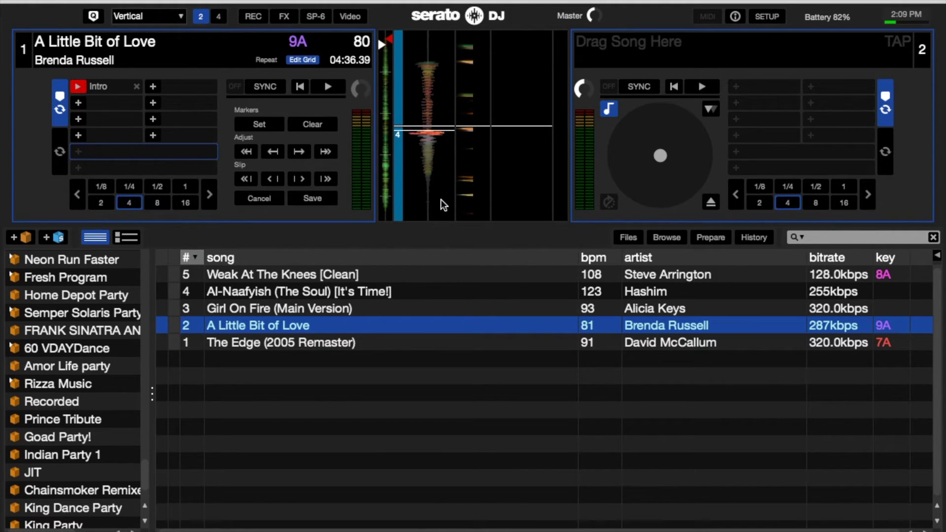
key("w")
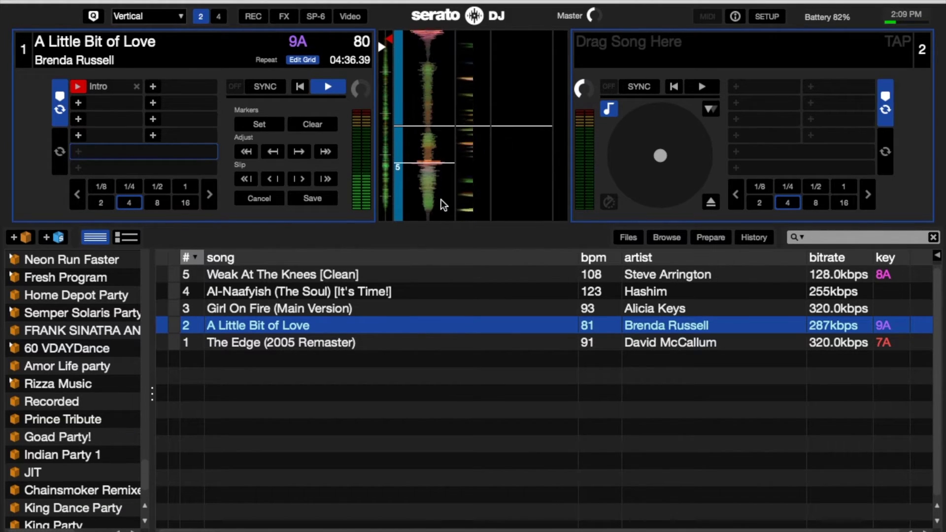
key("w")
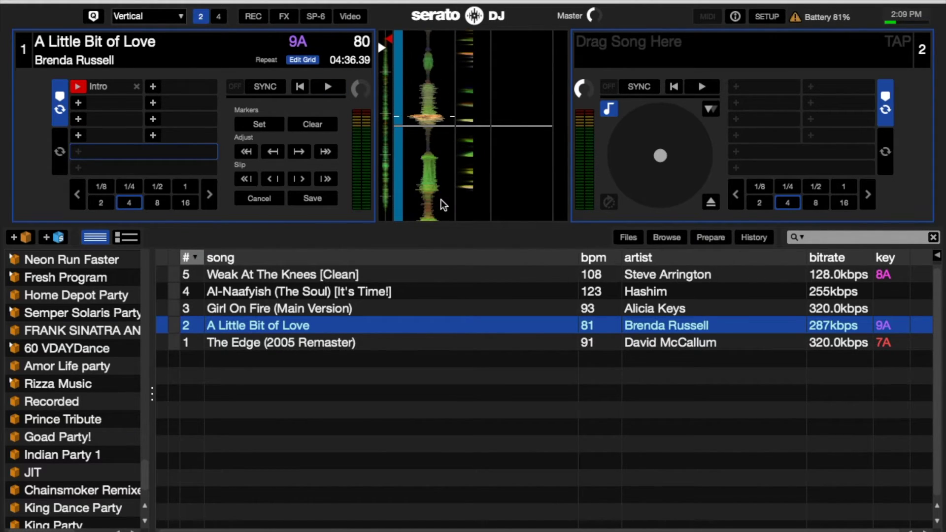
left_click_drag(441, 102, 436, 282)
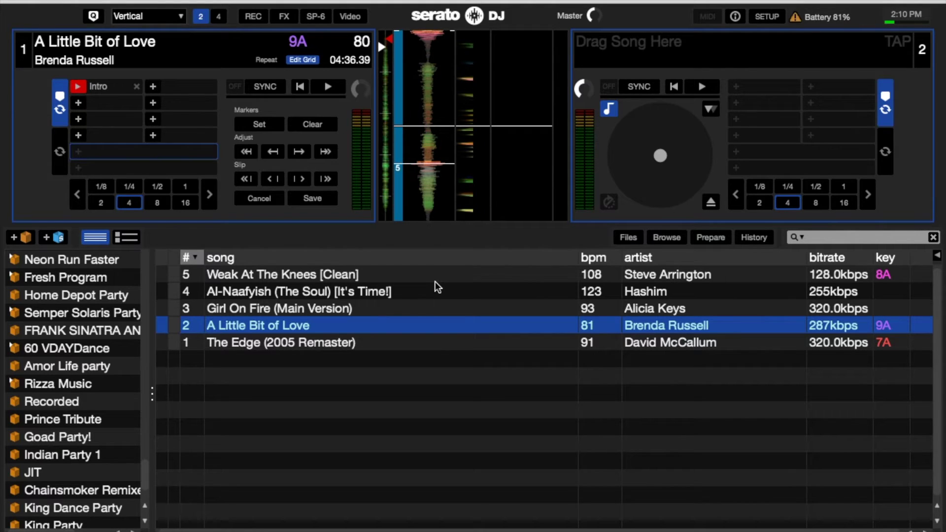
left_click_drag(430, 86, 430, 106)
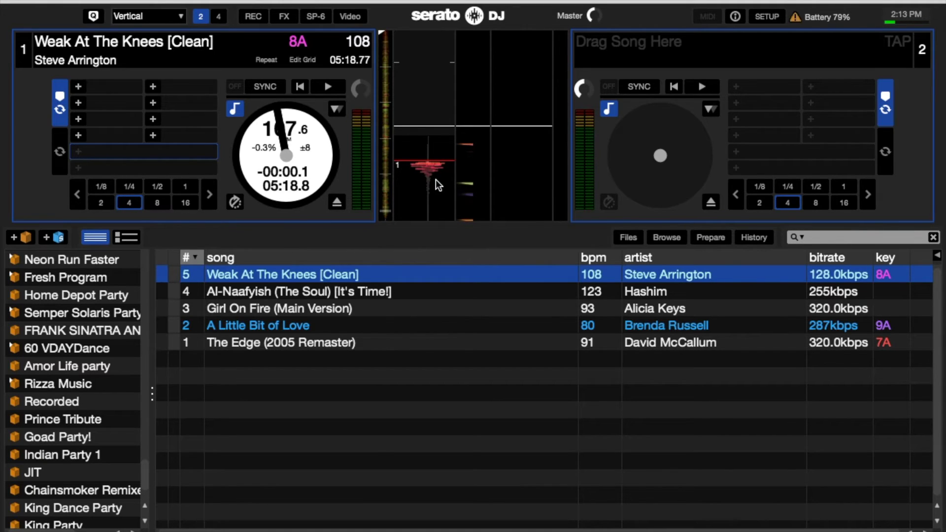
Store the first cue point of "Weak At The Knees [Clean]" on the opening beat at 00:00.1 and audition it repeatedly
key("w")
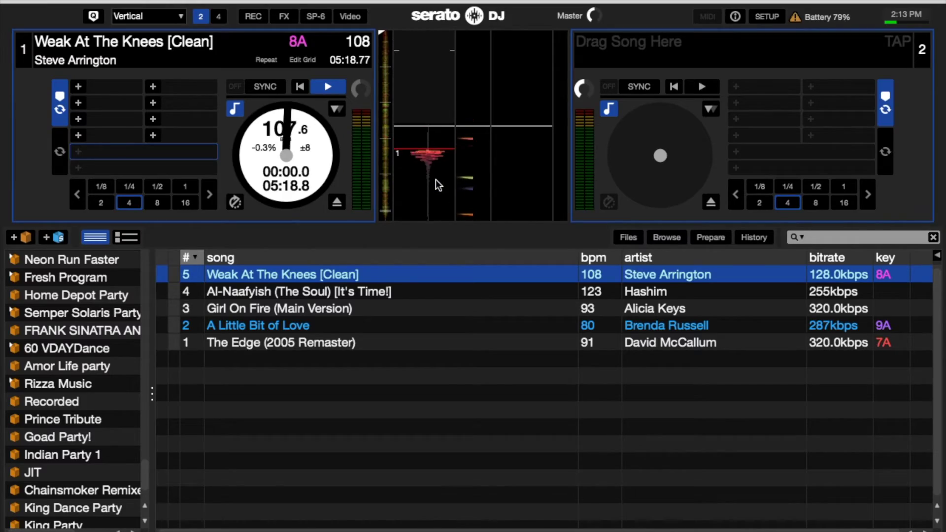
key("w")
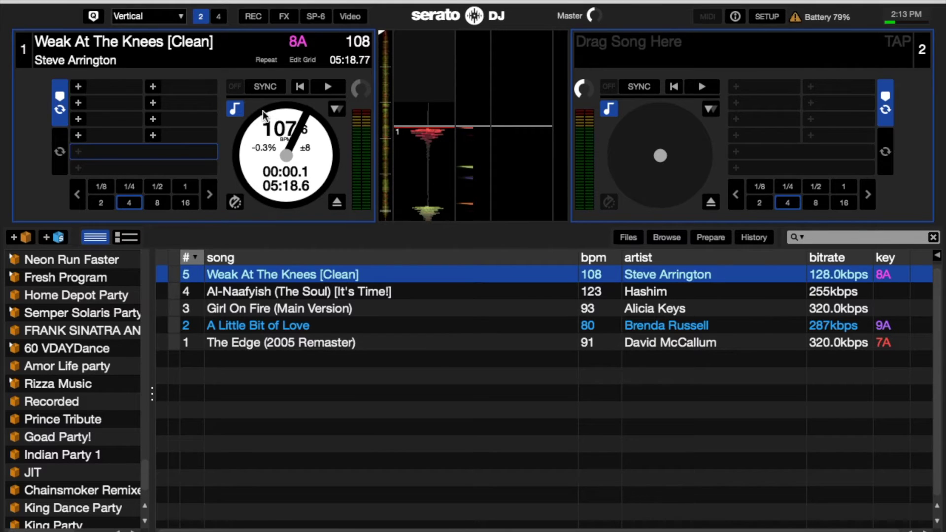
left_click(80, 87)
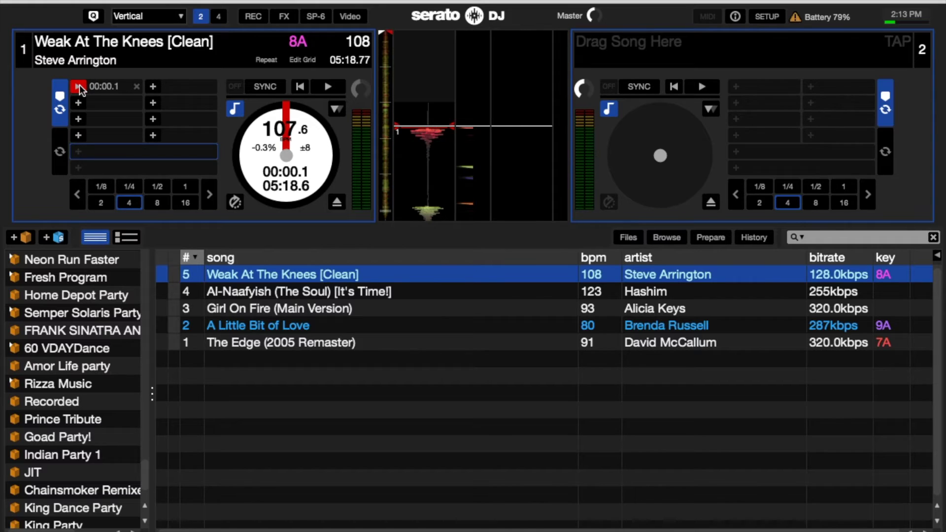
left_click(79, 86)
left_click(80, 87)
left_click(79, 86)
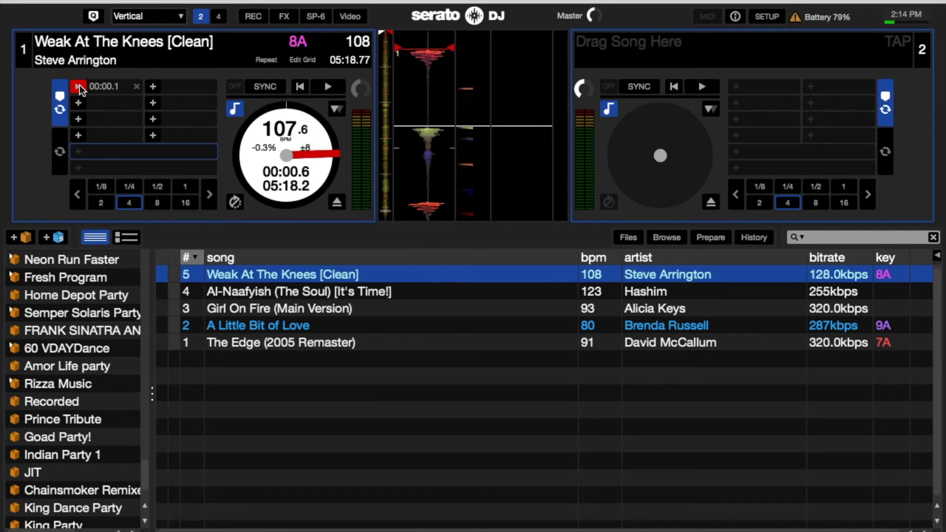
Store a second cue point at 00:00.6 and a third at 00:01.0, on the two beats following the first cue
key("2")
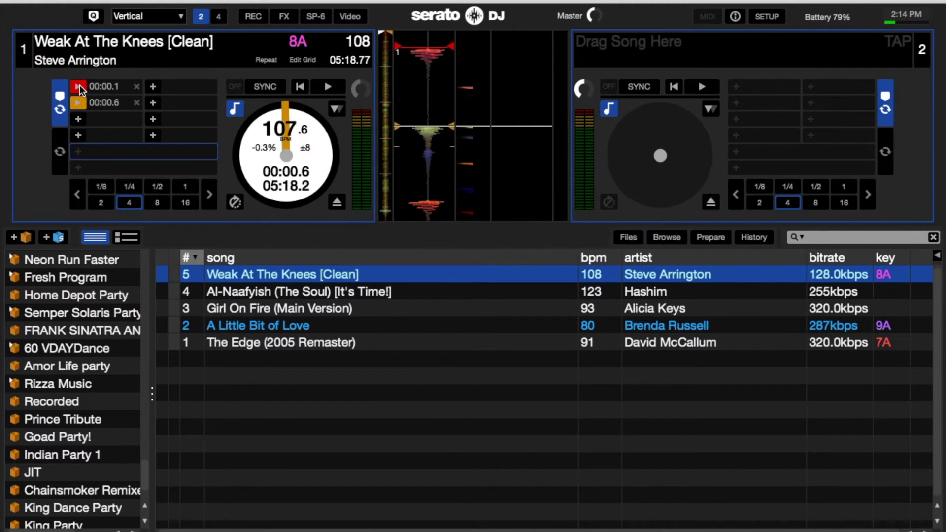
key("2")
key("2")
key("2")
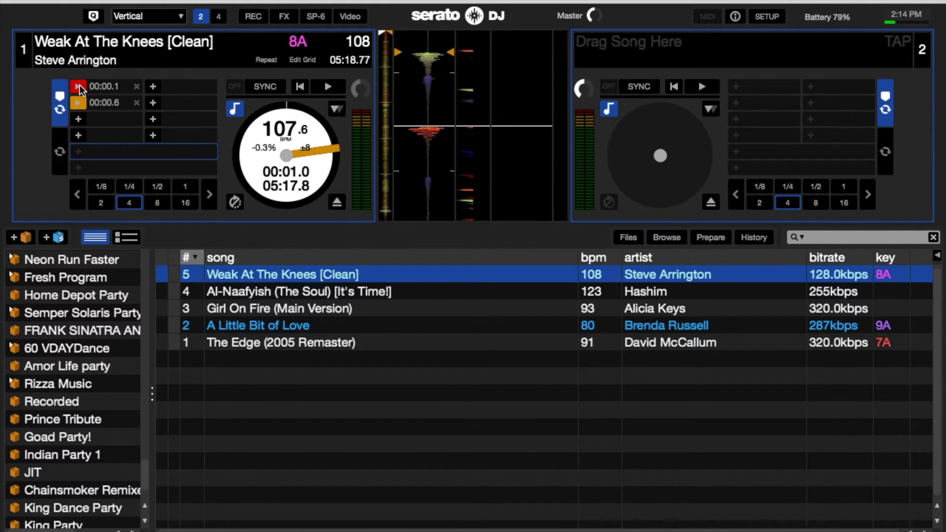
key("3")
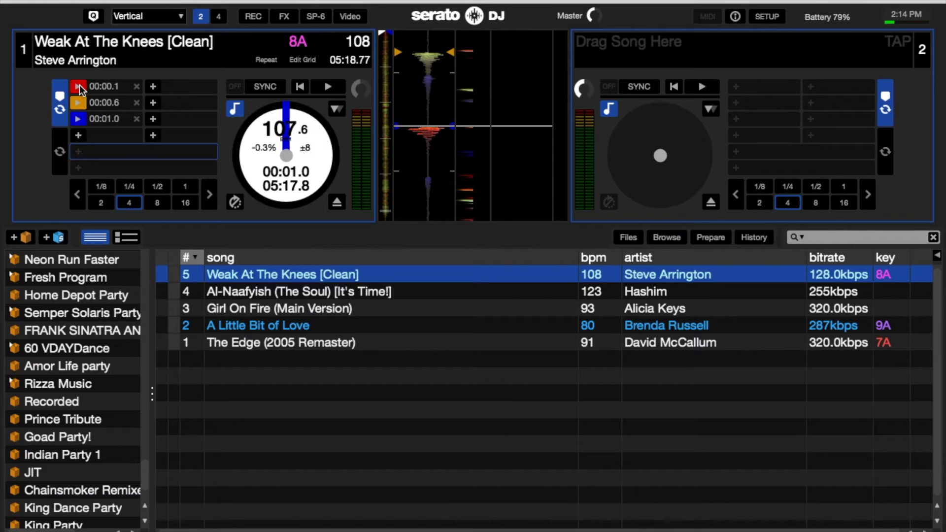
Play the opening cue points of "Weak At The Knees [Clean]" by hand in rhythm, alternating between the first and second
left_click(79, 87)
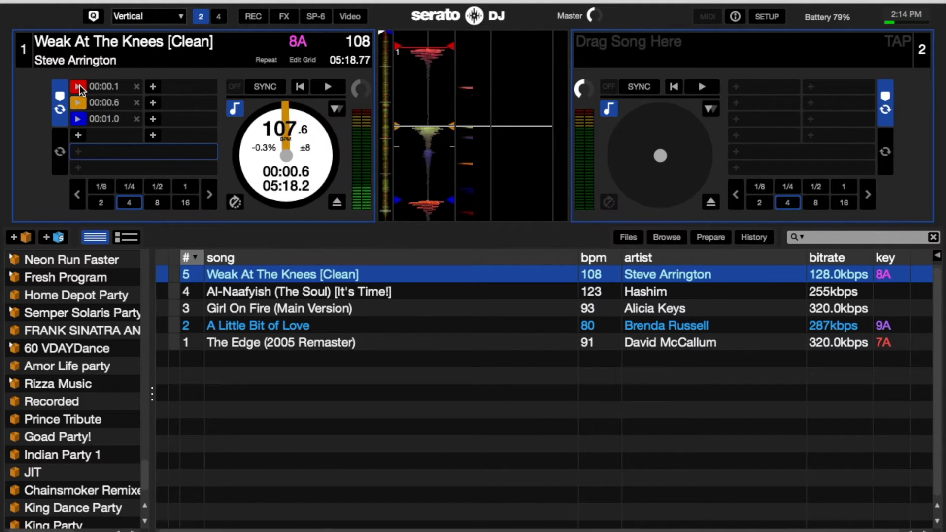
key("2")
key("2")
key("1")
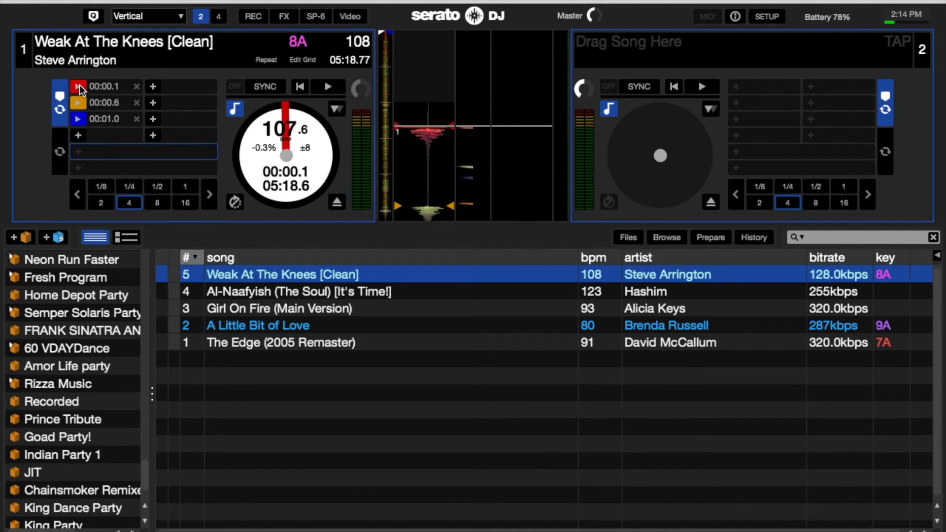
key("2")
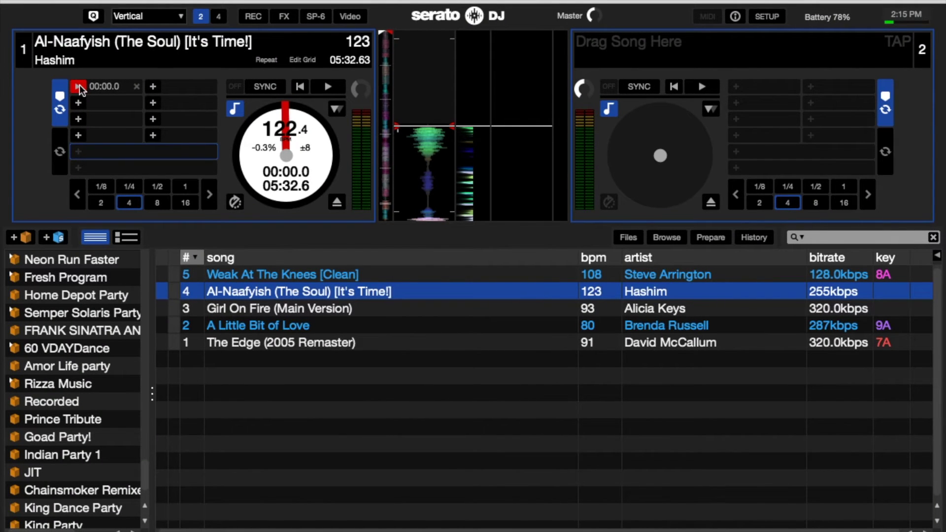
Audition the opening hit of "Al-Naafyish (The Soul) [It's Time!]" from its first cue point, comparing short and longer playback
left_click(81, 89)
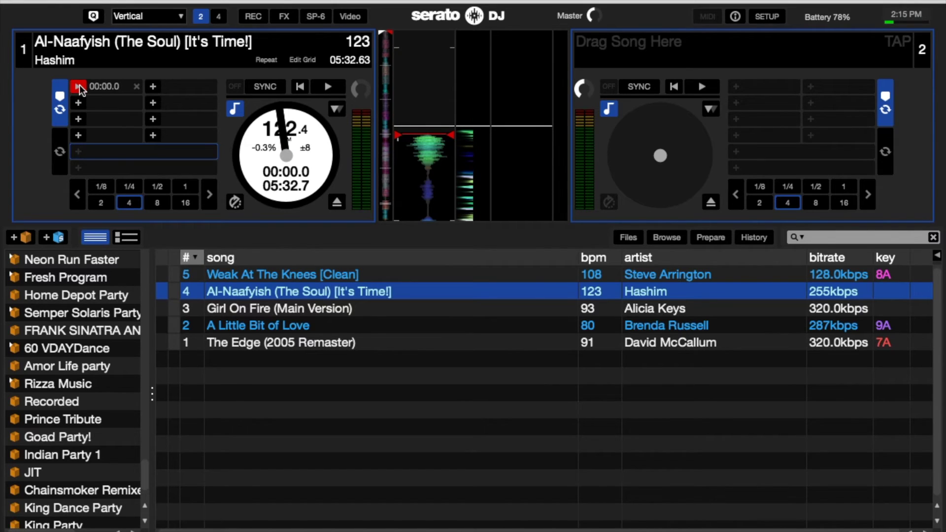
left_click(81, 89)
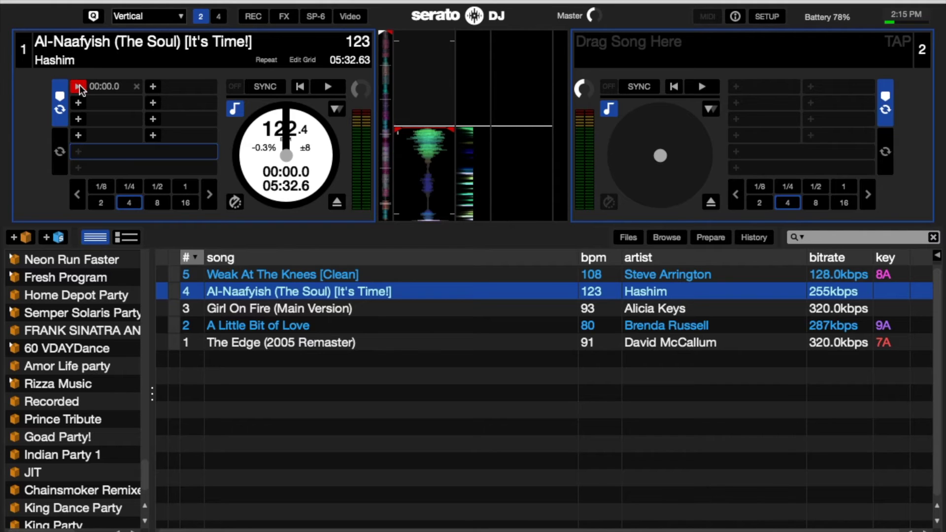
left_click(79, 88)
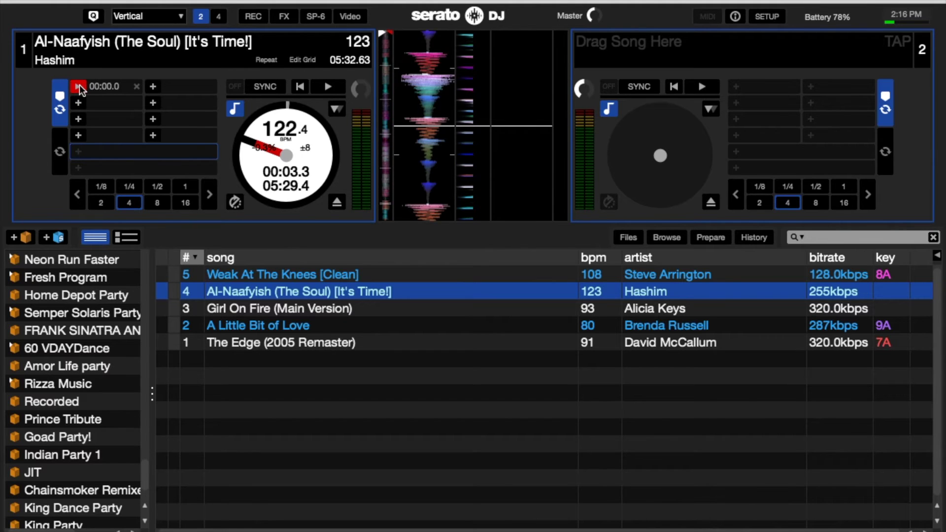
left_click(80, 87)
left_click(79, 87)
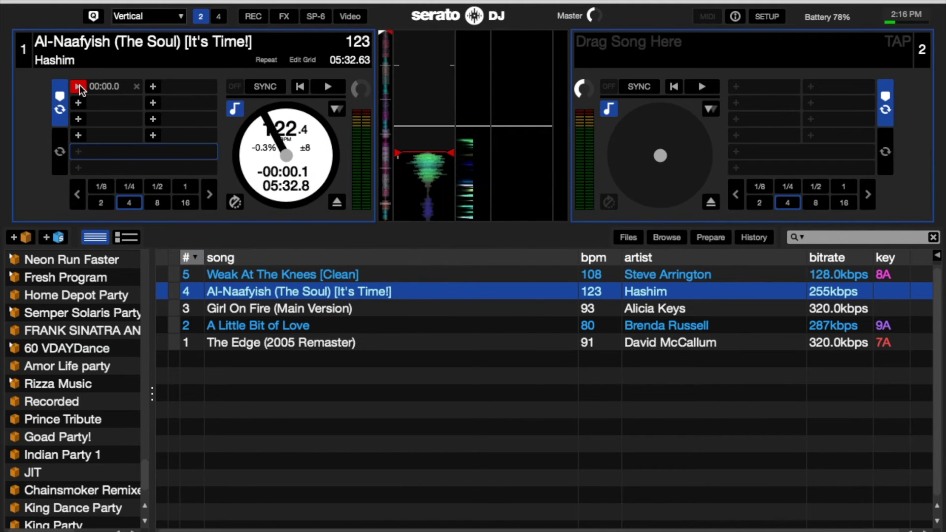
left_click(80, 87)
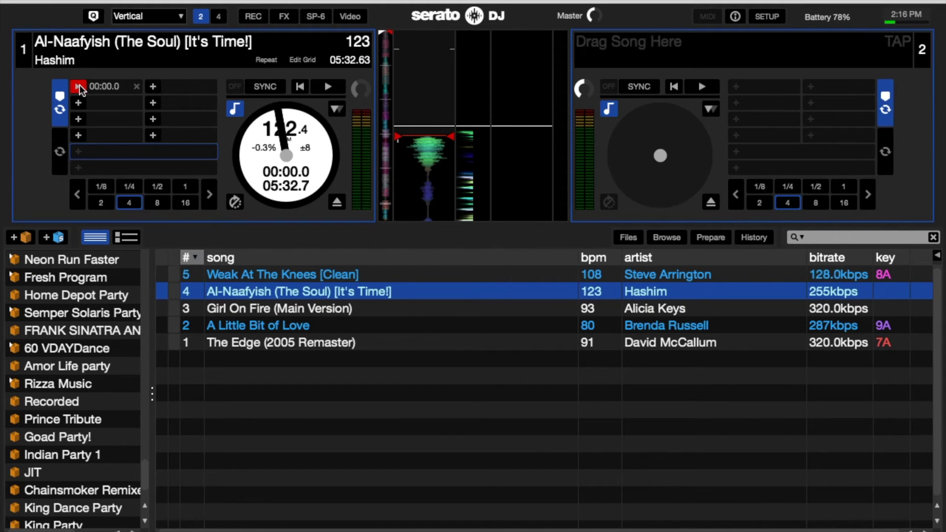
Retrigger the first cue point in quick succession, let the track play on past the bar 3 line, and stop
left_click(78, 87)
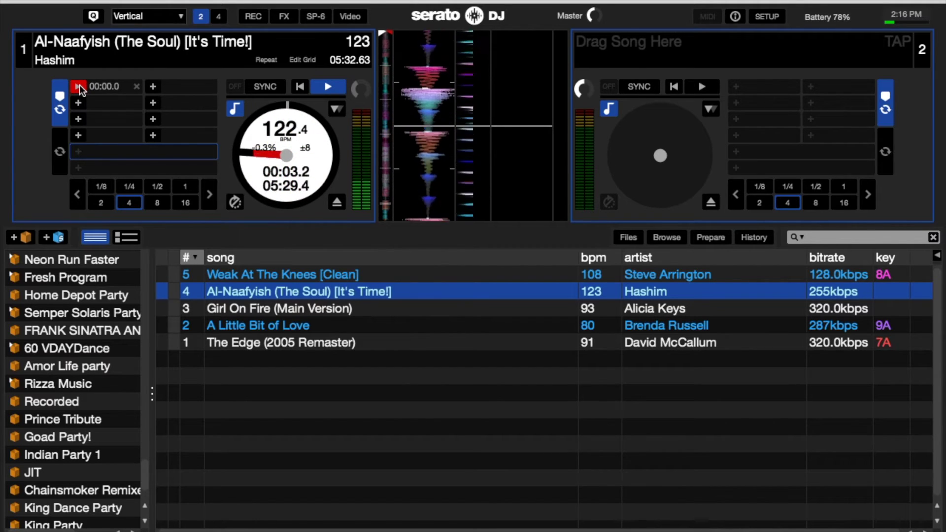
left_click(79, 87)
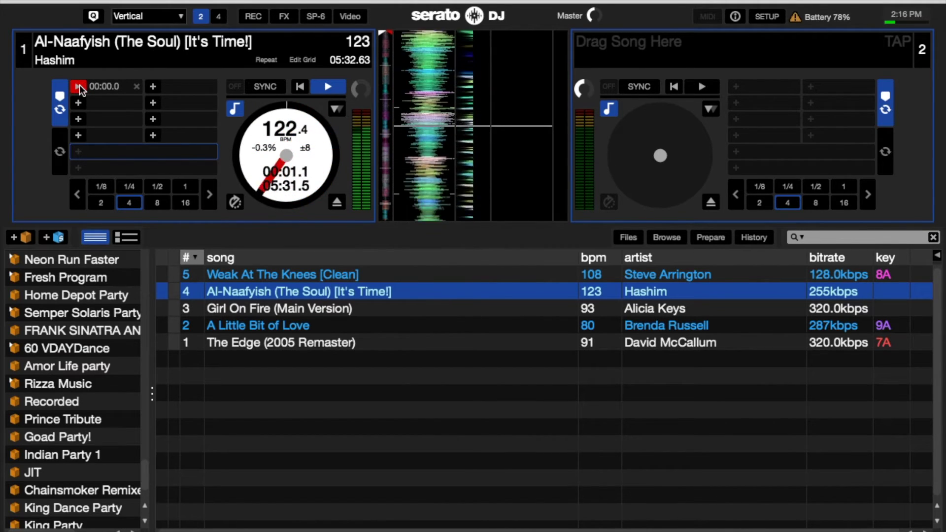
left_click(79, 87)
left_click(79, 86)
left_click(80, 86)
left_click(79, 86)
left_click(79, 87)
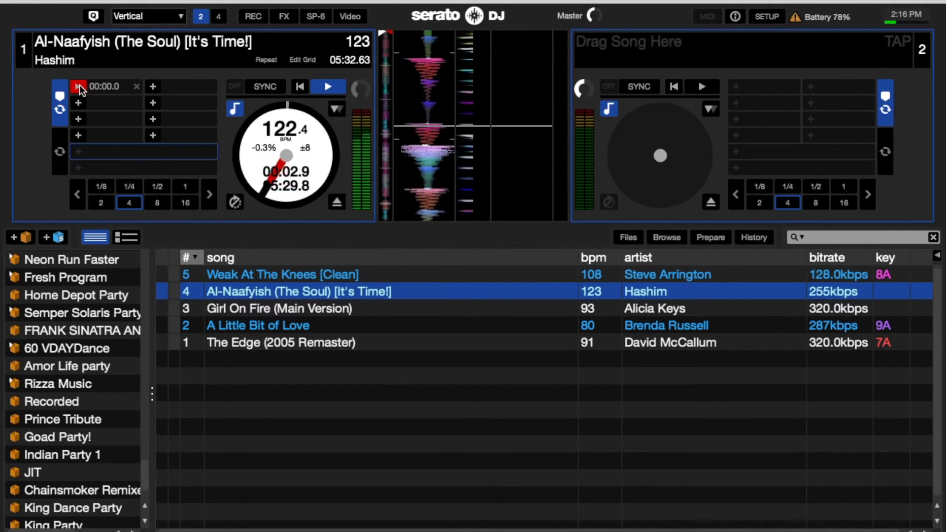
key("space")
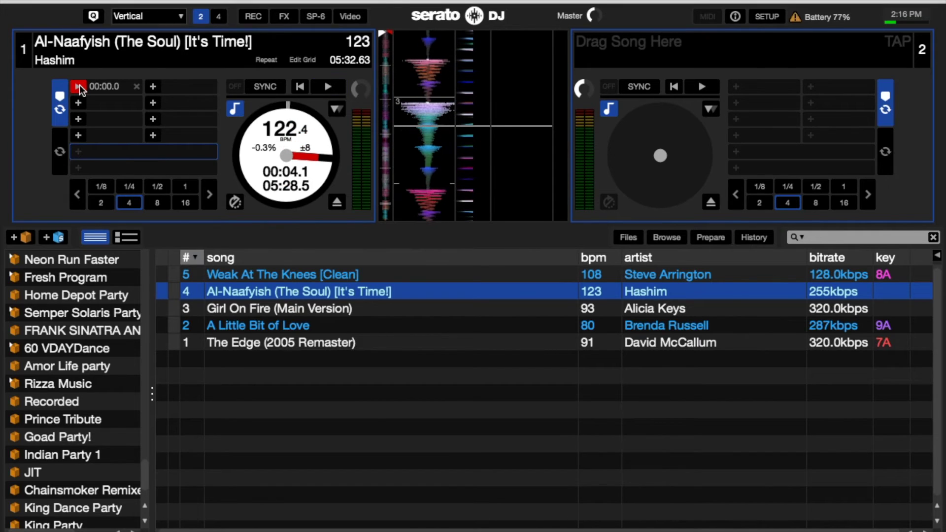
Return to the start of "Al-Naafyish (The Soul) [It's Time!]" and stutter its opening hit from the first cue point
key("e")
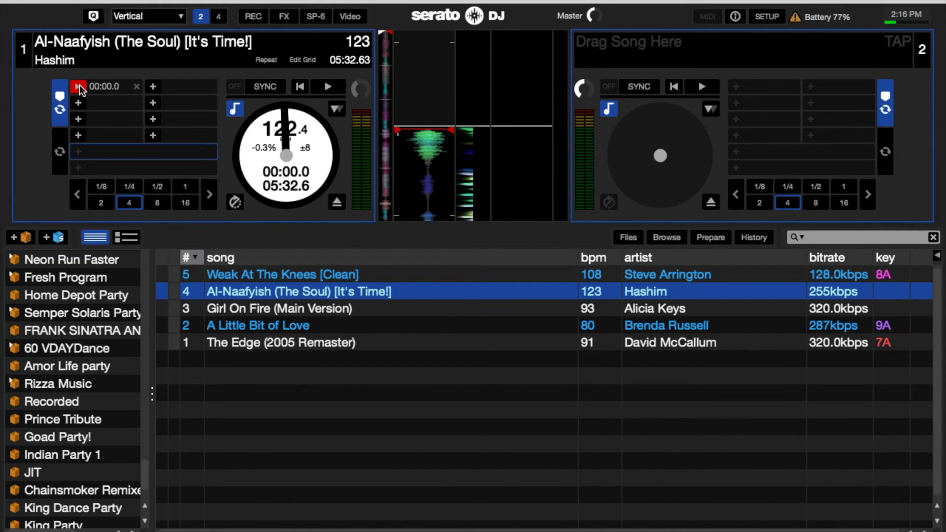
left_click(79, 88)
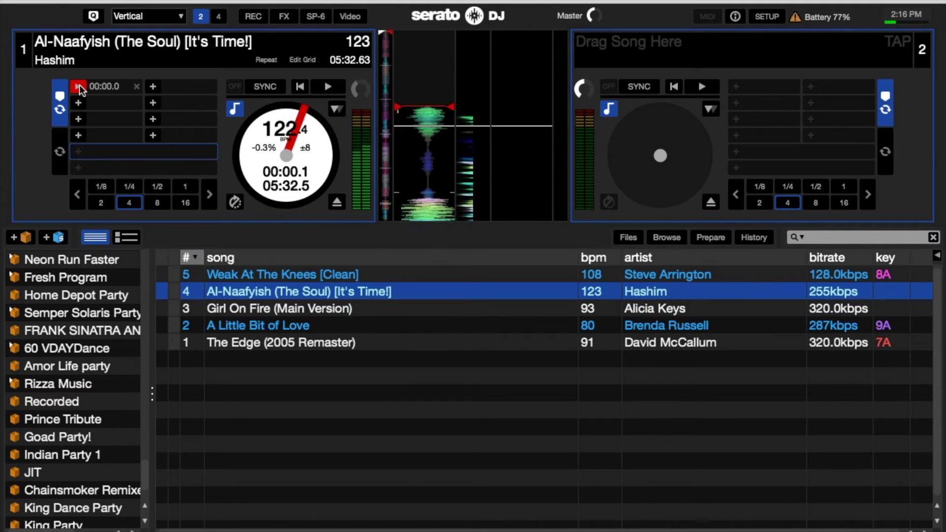
left_click(79, 87)
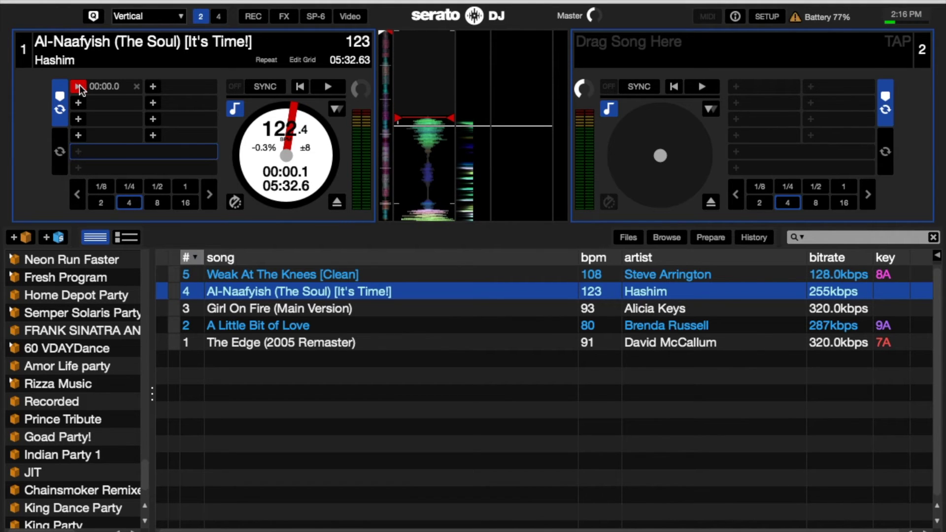
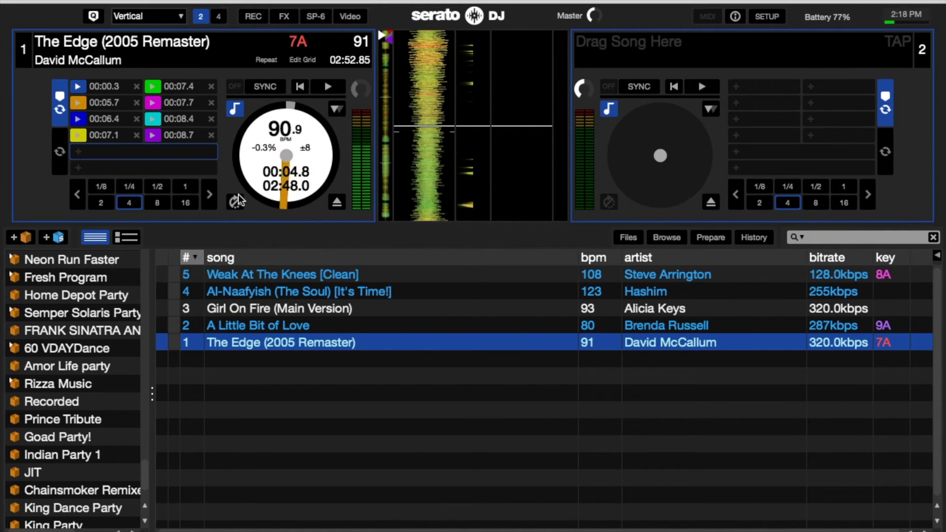
Audition the stored cue points of "The Edge (2005 Remaster)", starting with the intro cue at 00:00.3 and ending back on it
key("1")
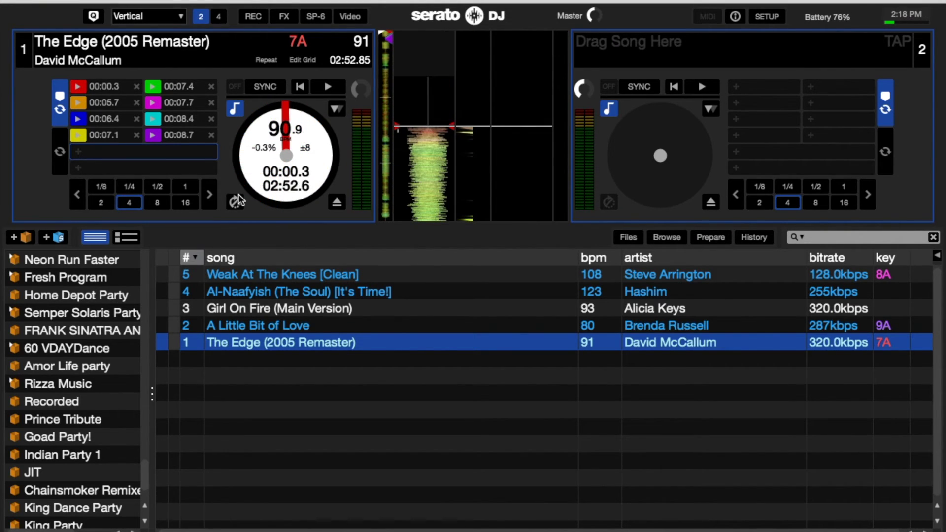
key("1")
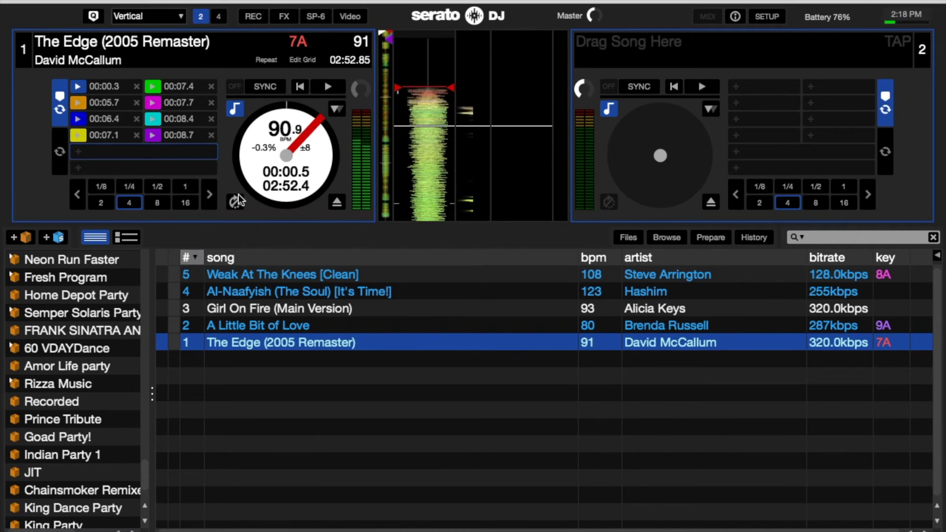
key("1")
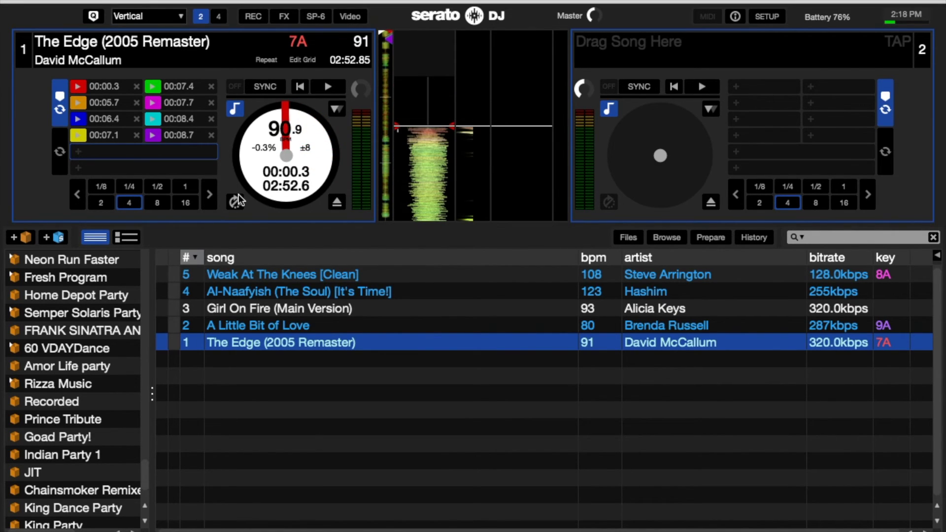
key("1")
key("2")
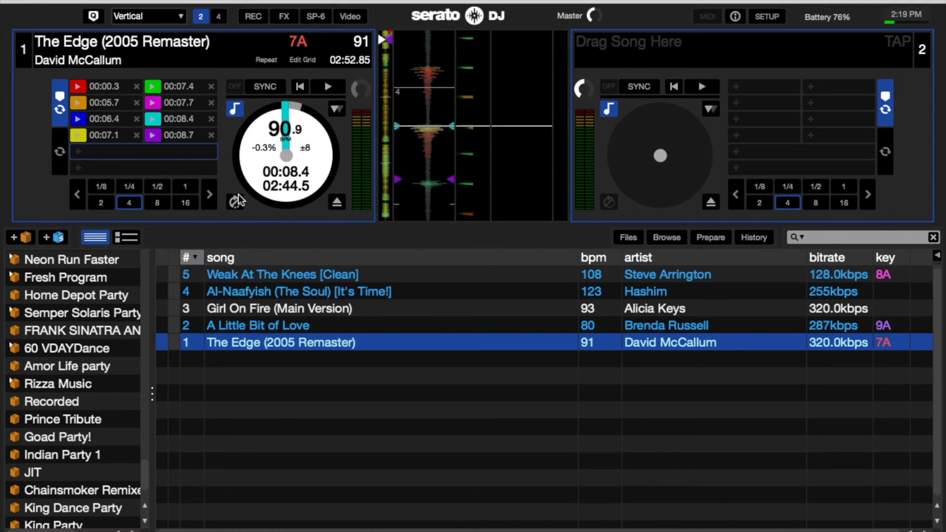
key("1")
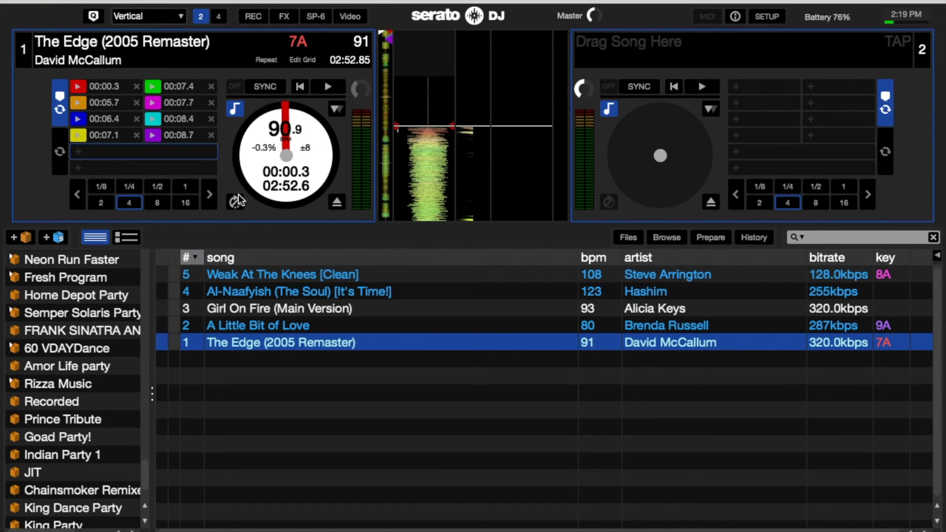
Play "The Edge (2005 Remaster)" past its last cue point, then perform its intro by jumping between the stored cues
key("space")
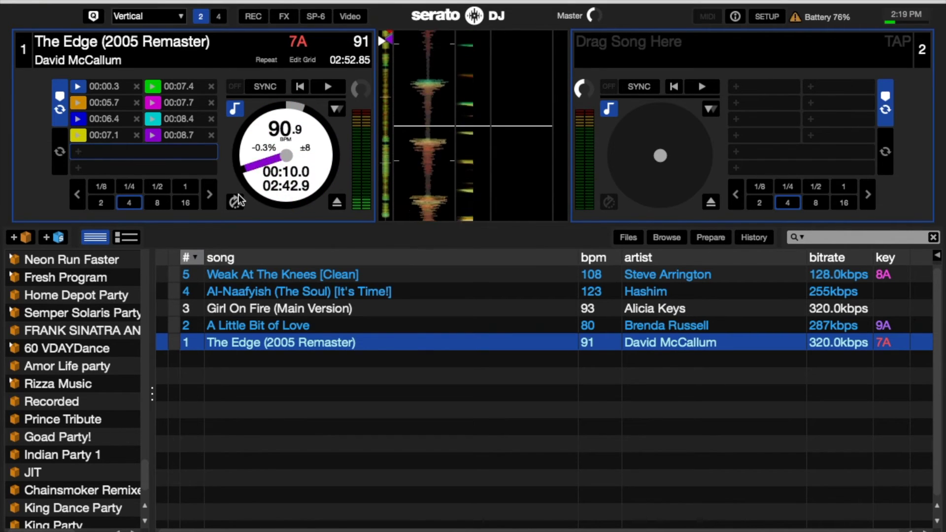
key("1")
key("2")
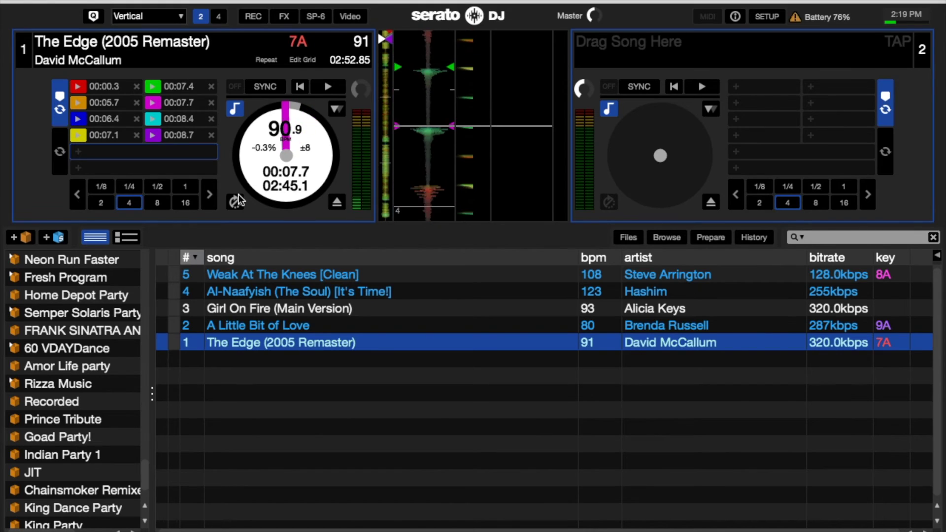
key("3")
key("5")
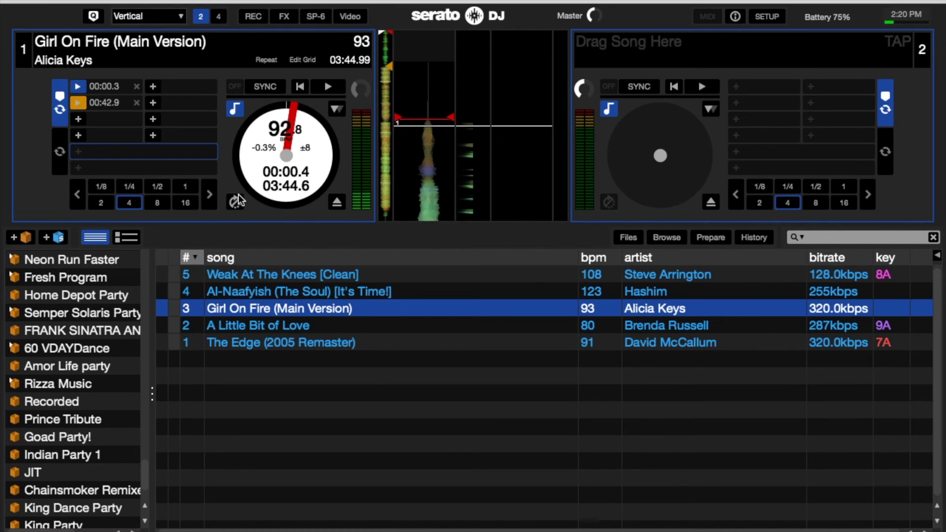
Play "Girl On Fire (Main Version)" from its first cue point past the bar 13 line, then stop and return to that cue
key("q")
key("q")
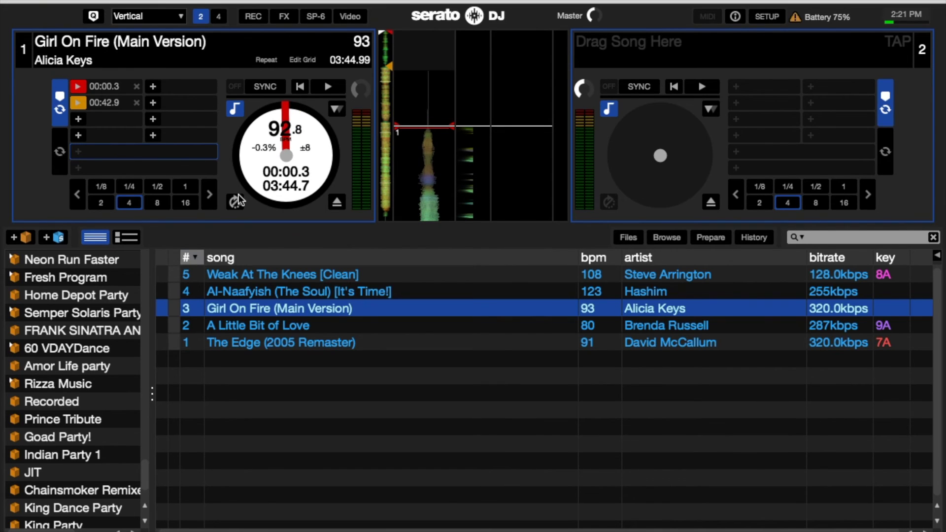
key("space")
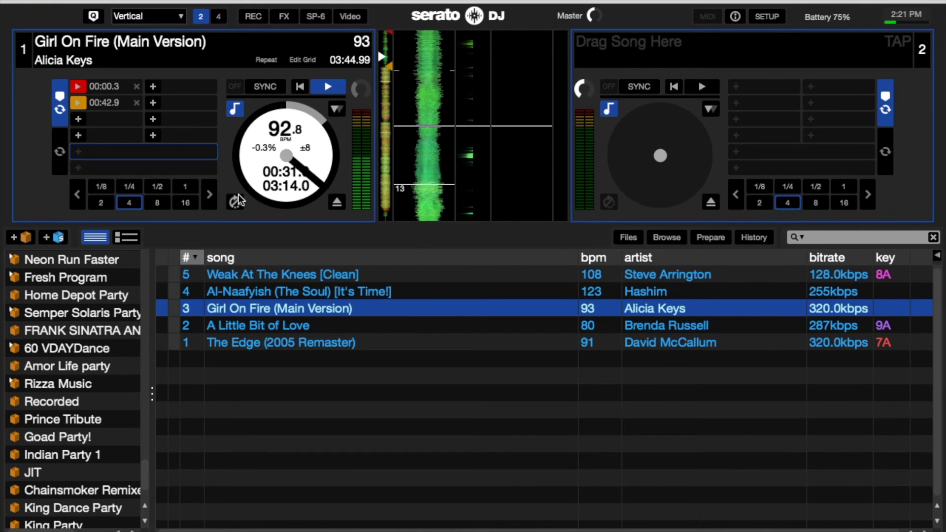
key("space")
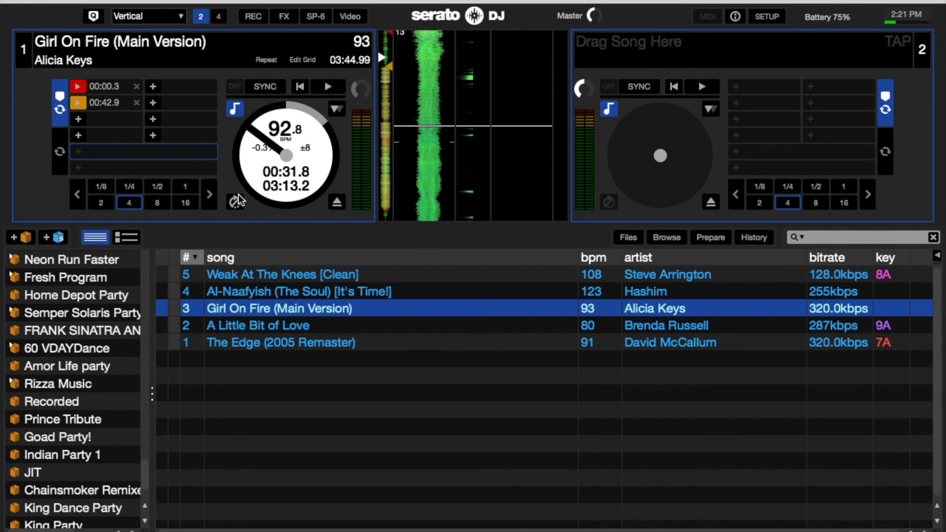
key("1")
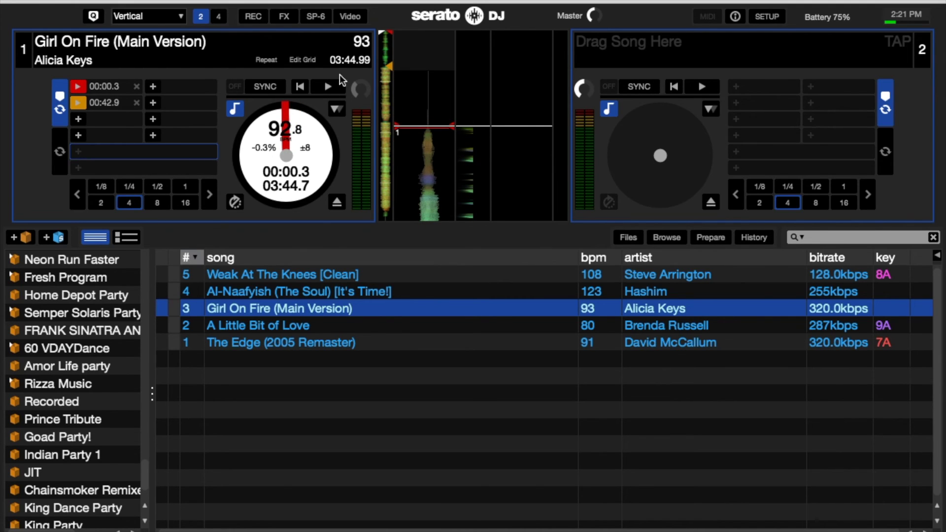
Audition both stored cue points of "Girl On Fire (Main Version)", playing from the first, jumping twice to the second, and stopping at 00:47.4
left_click(75, 102)
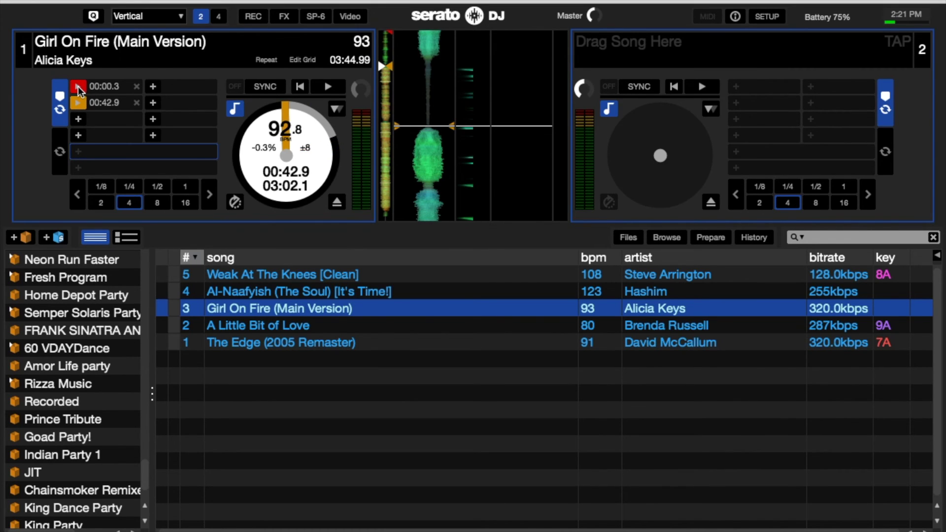
left_click(78, 87)
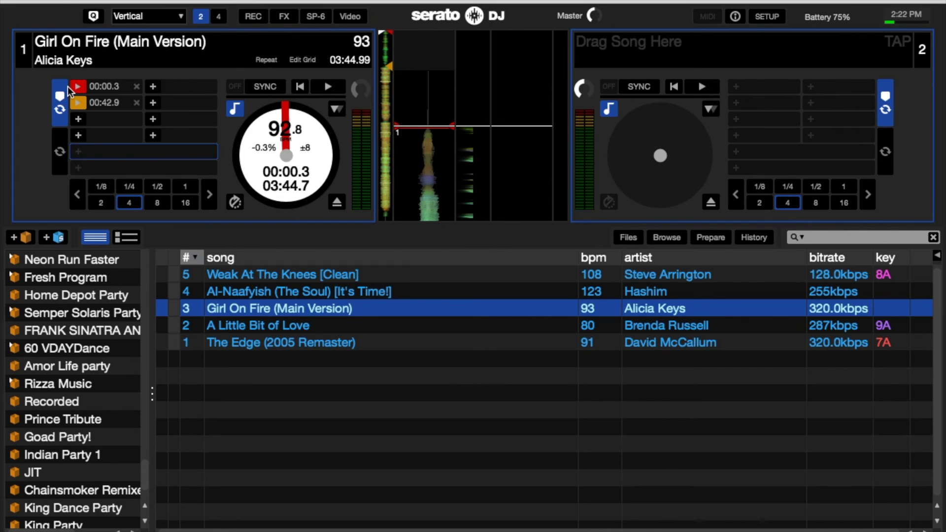
key("space")
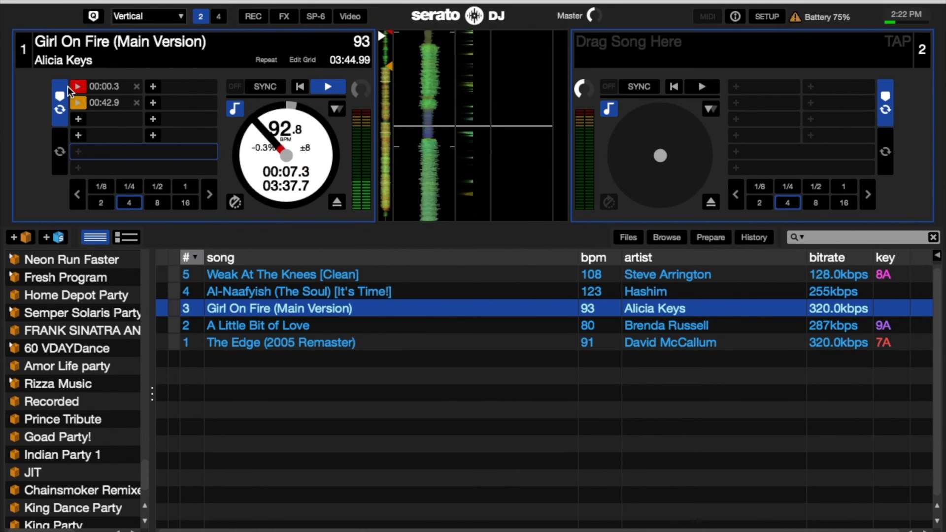
key("2")
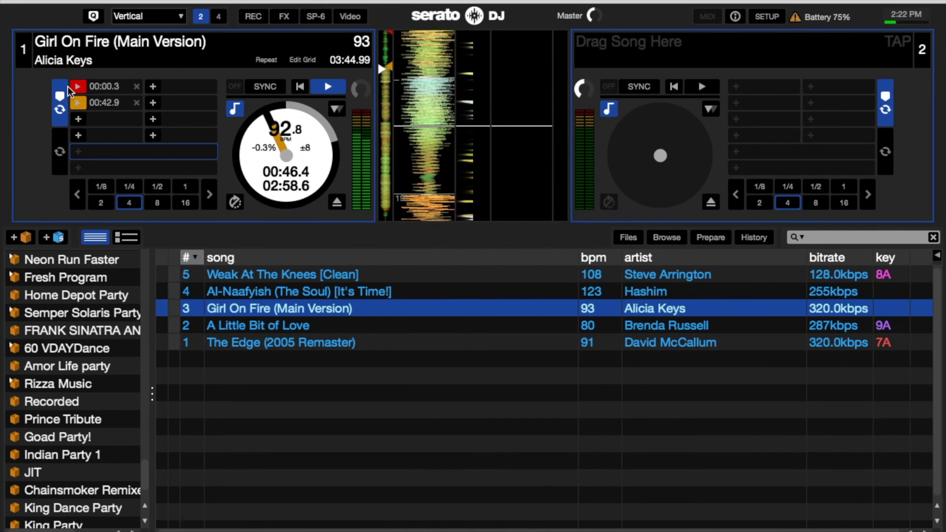
key("2")
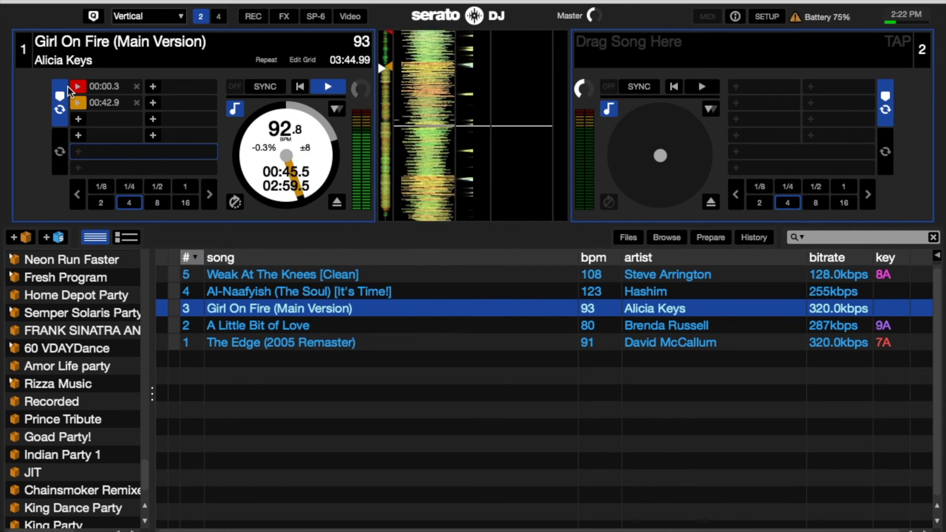
key("space")
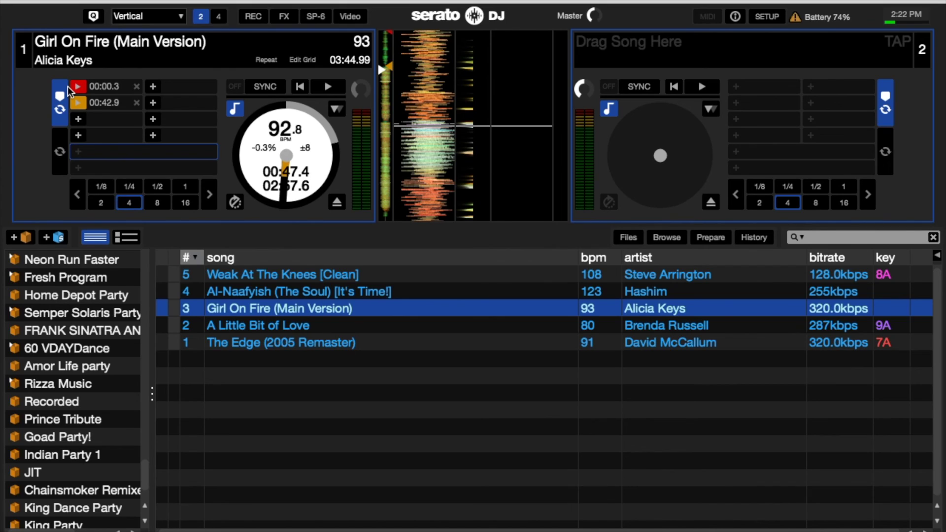
Name the first cue point of "Girl On Fire (Main Version)" "Intro"
double_click(101, 88)
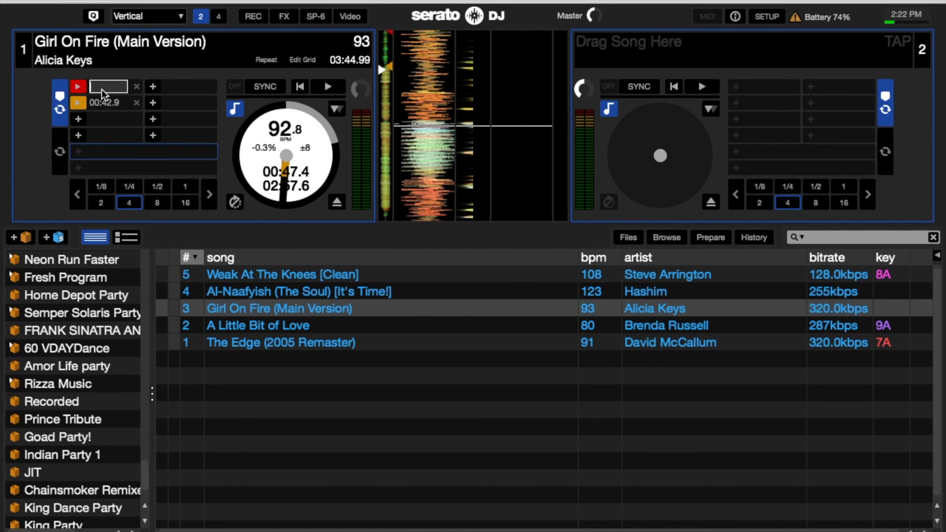
type("Int")
key("Return")
Replace the second cue point with a new one at the current position, 00:47.4, and name it "Mix Out"
double_click(111, 104)
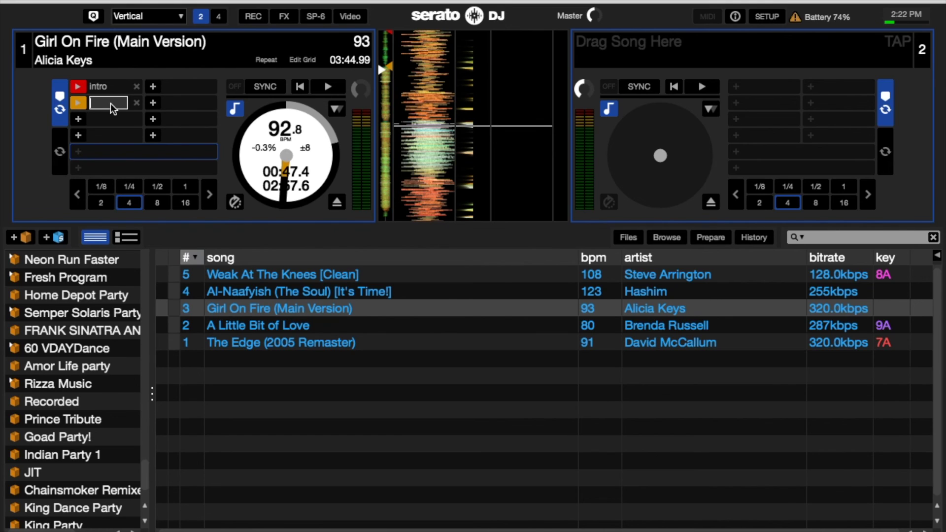
left_click(137, 103)
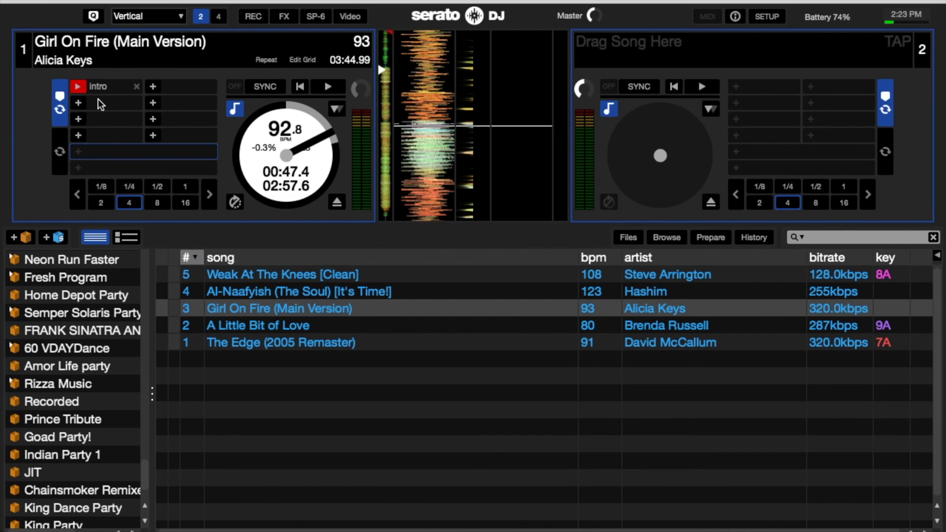
left_click(78, 103)
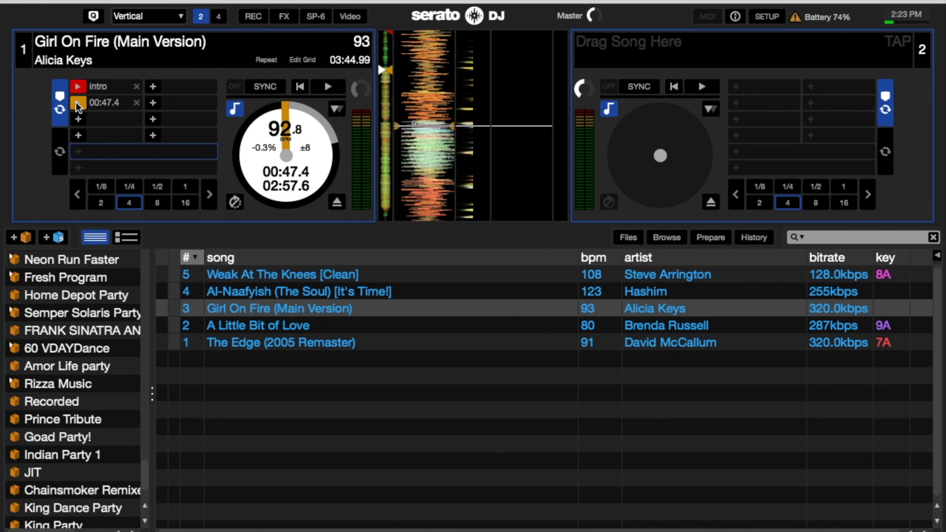
double_click(103, 104)
type("M")
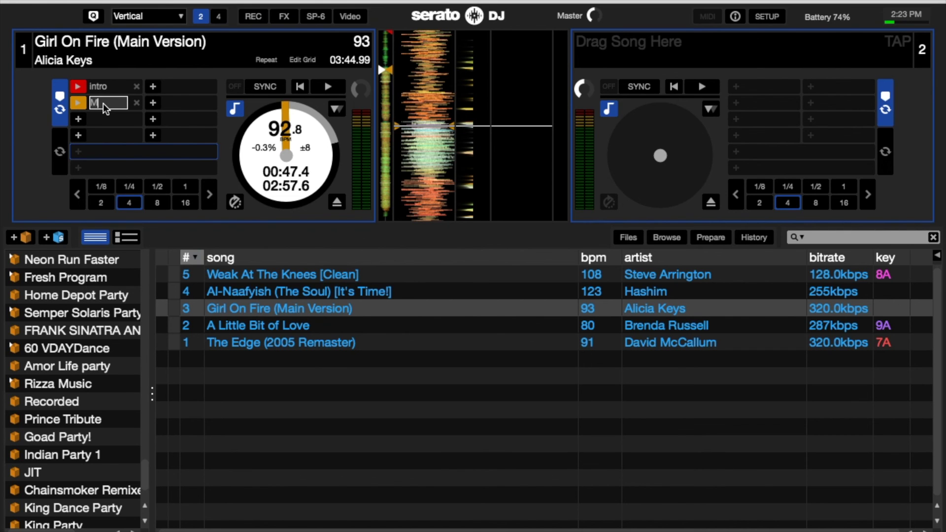
type("ix Out")
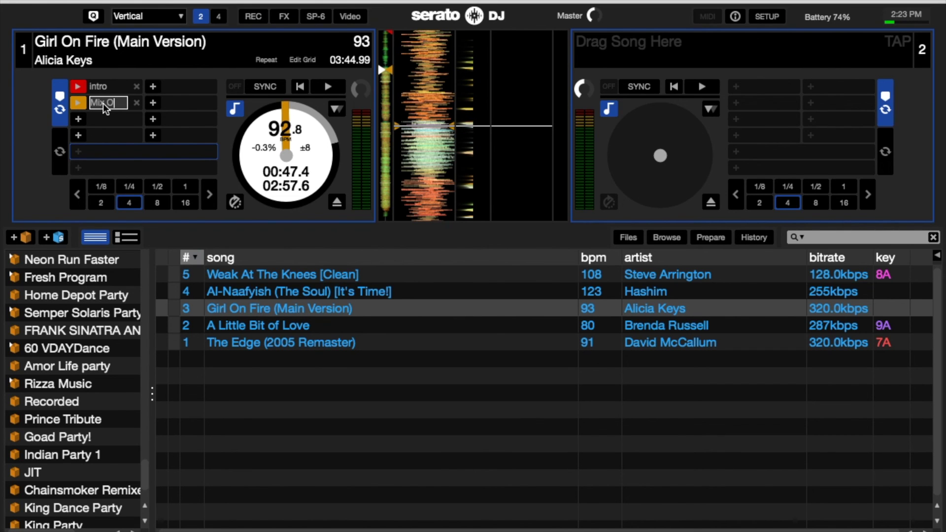